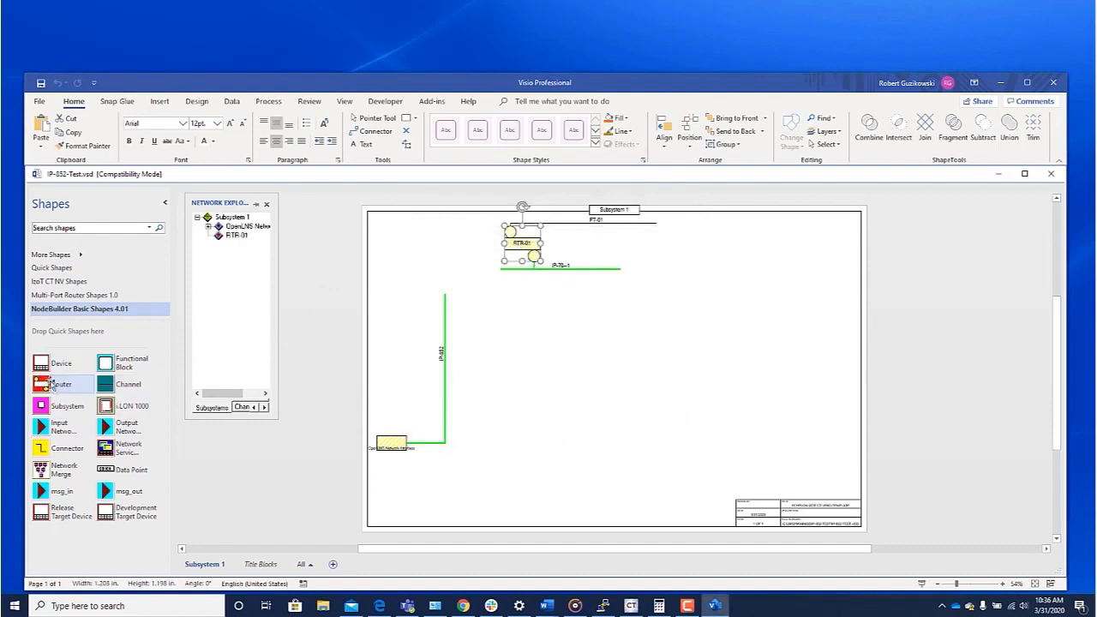
Name the new router RTR-852-A and create it between channels IP-70--1 and IP-852
{"action": "type", "text": "RTR"}
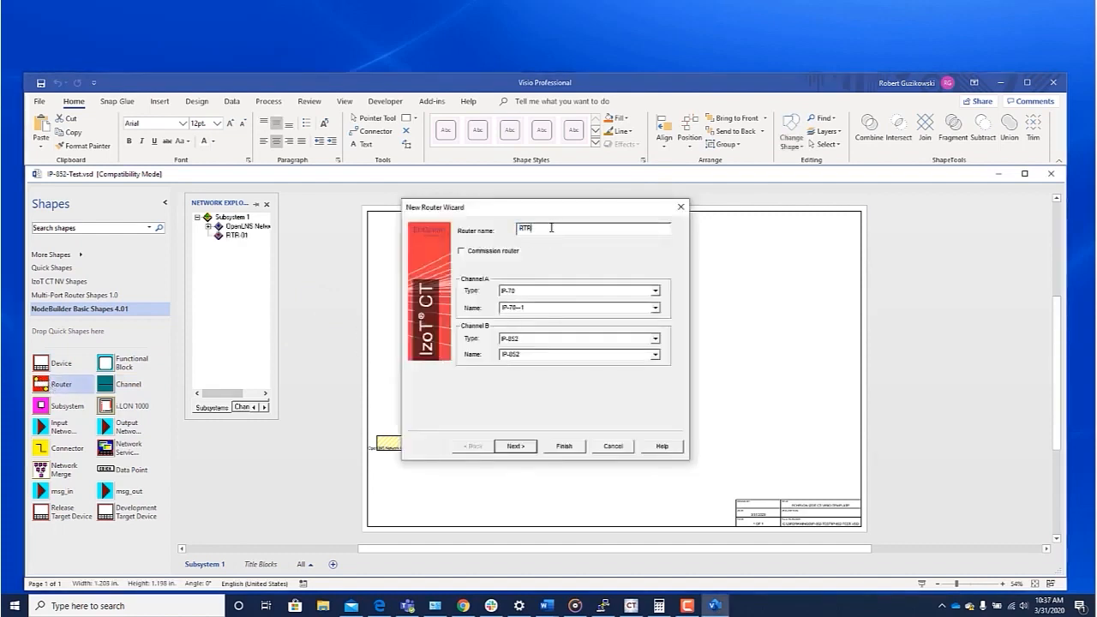
{"action": "type", "text": "-852-A"}
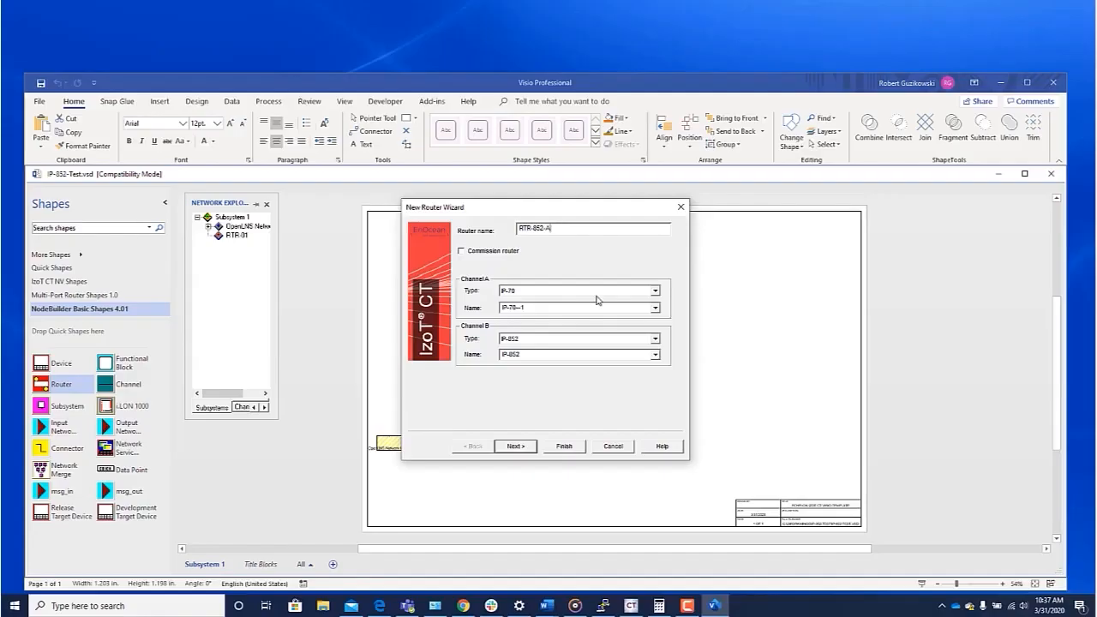
{"action": "left_click", "coordinate": [530, 449]}
{"action": "left_click", "coordinate": [561, 449]}
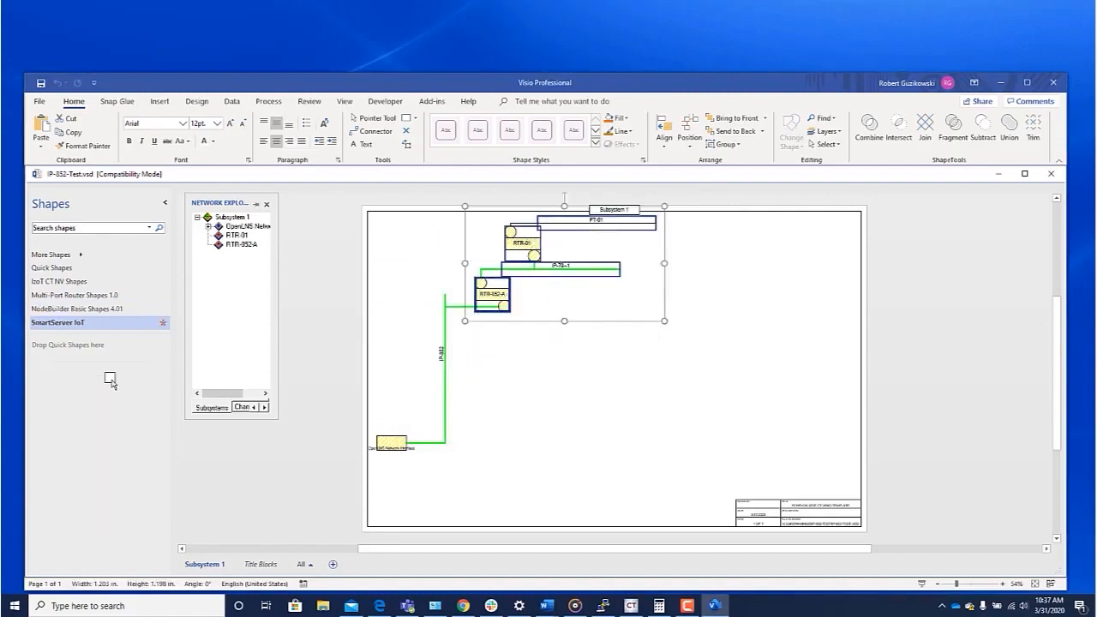
Add the selected router and channel shapes to the SmartServer IoT stencil as a master named 852.1 Channel
{"action": "left_click_drag", "start_coordinate": [109, 380], "coordinate": [37, 379]}
{"action": "right_click", "coordinate": [37, 379]}
{"action": "left_click", "coordinate": [117, 526]}
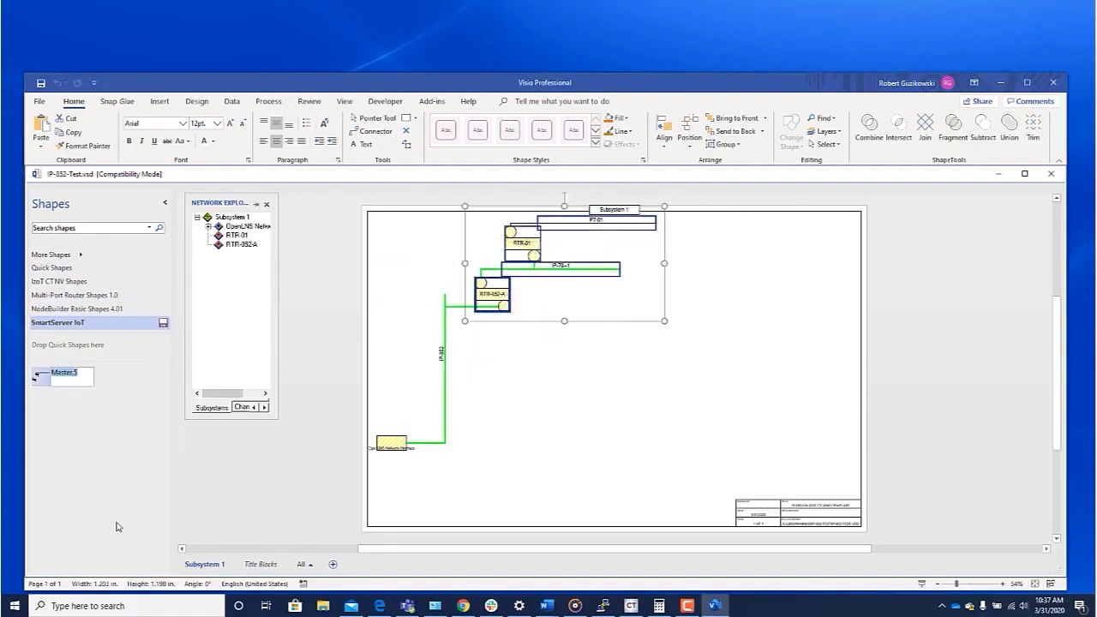
{"action": "type", "text": "852.1 Channel"}
{"action": "left_click", "coordinate": [609, 387]}
Place an 852.1 Channel shape below the first group, accepting channel IP-70-02 and creating router RTR-852-B between IP-70-02 and IP-852
{"action": "left_click_drag", "start_coordinate": [54, 379], "coordinate": [553, 374]}
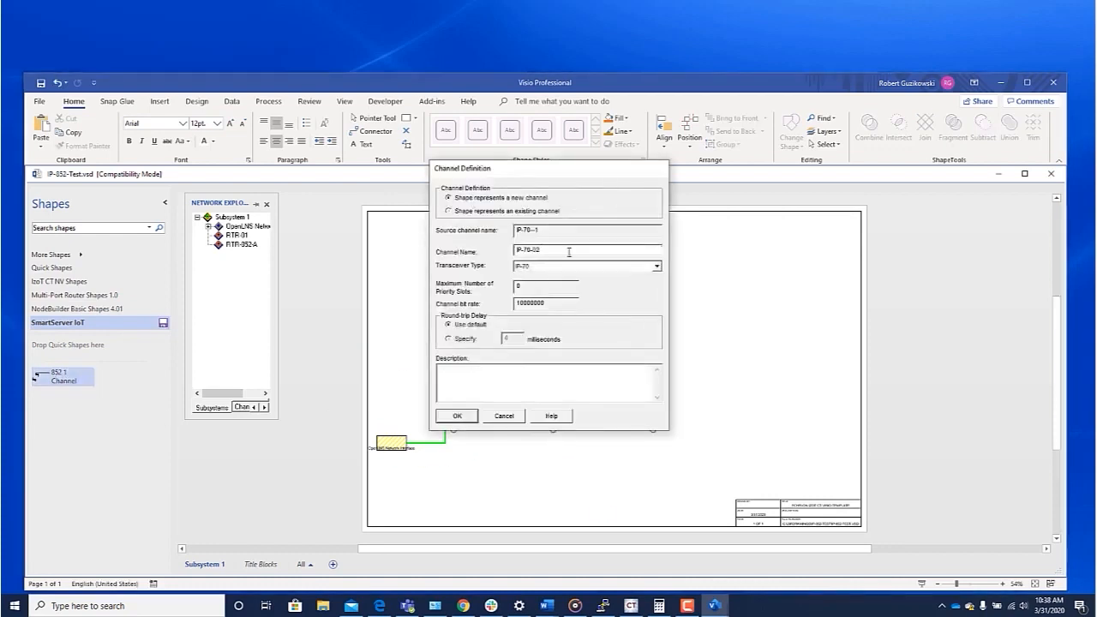
{"action": "left_click", "coordinate": [457, 416]}
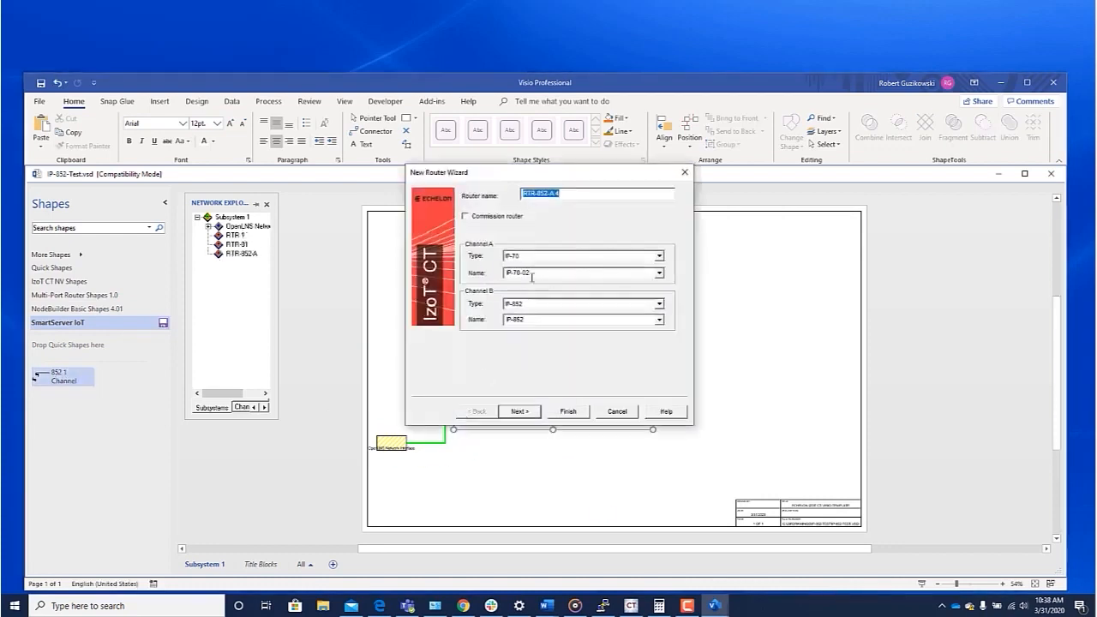
{"action": "type", "text": "RTR-852-B"}
{"action": "left_click", "coordinate": [519, 411]}
{"action": "left_click", "coordinate": [568, 411]}
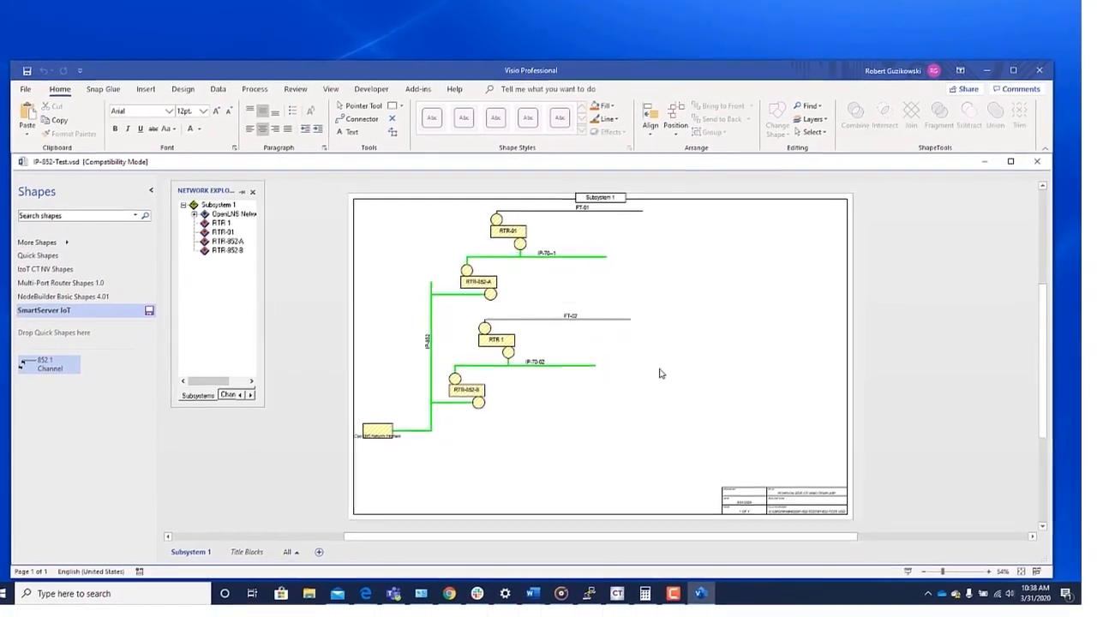
{"action": "left_click", "coordinate": [497, 340]}
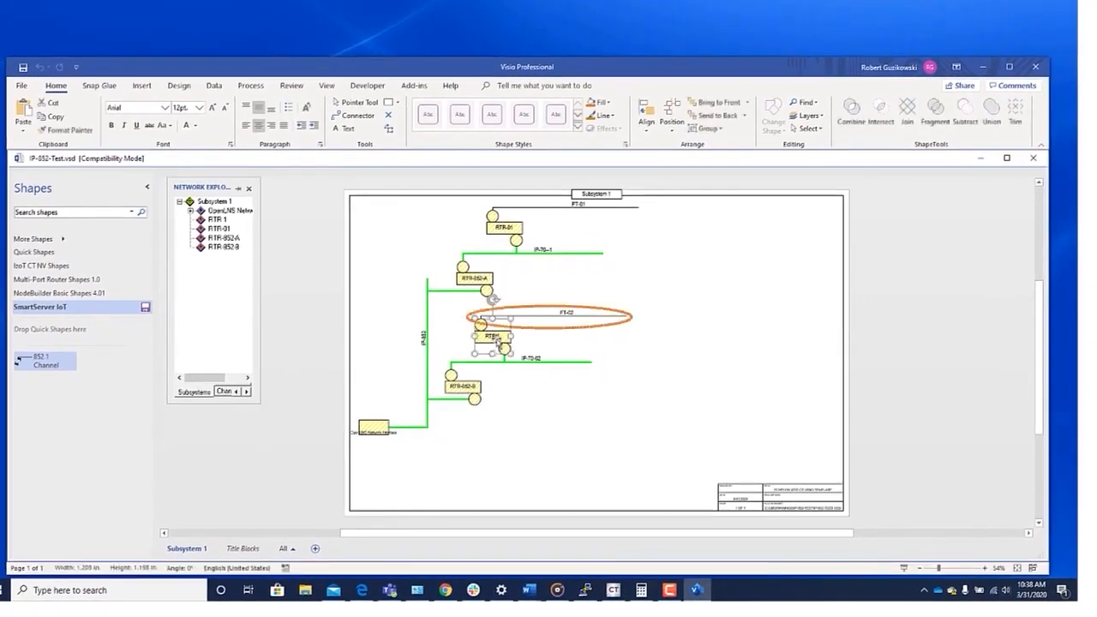
{"action": "left_click", "coordinate": [735, 375]}
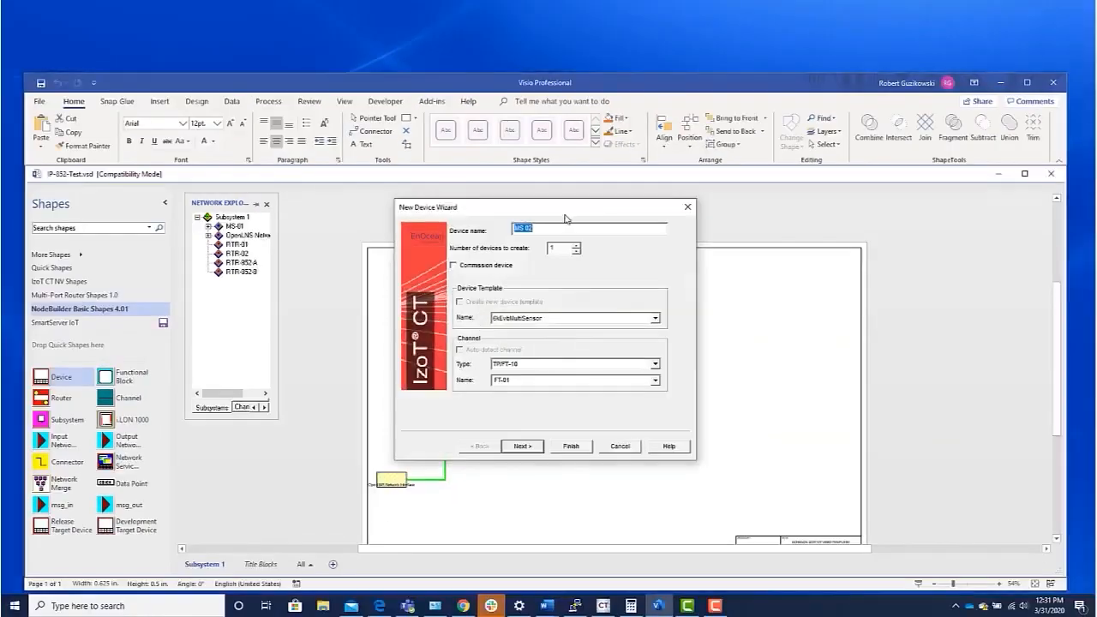
Assign the new device MS 02 to channel FT-02 and finish creating it
{"action": "left_click", "coordinate": [651, 381]}
{"action": "left_click", "coordinate": [520, 400]}
{"action": "left_click", "coordinate": [573, 447]}
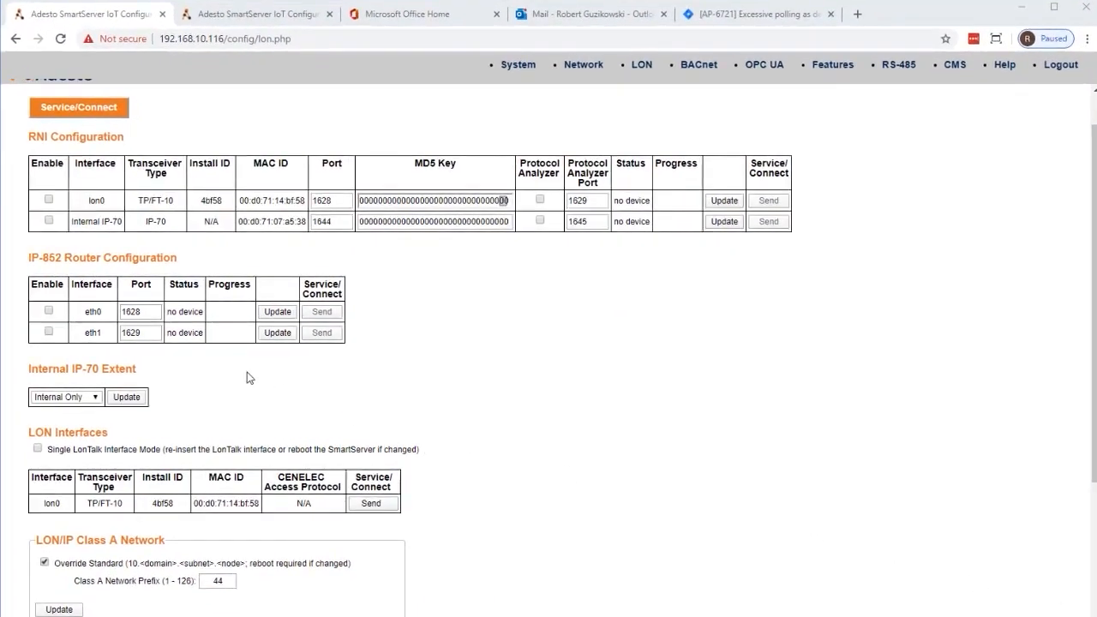
Enable the IP-852 router on eth0, apply the update, and bring up the other SmartServer's configuration page
{"action": "left_click", "coordinate": [49, 312]}
{"action": "left_click", "coordinate": [276, 312]}
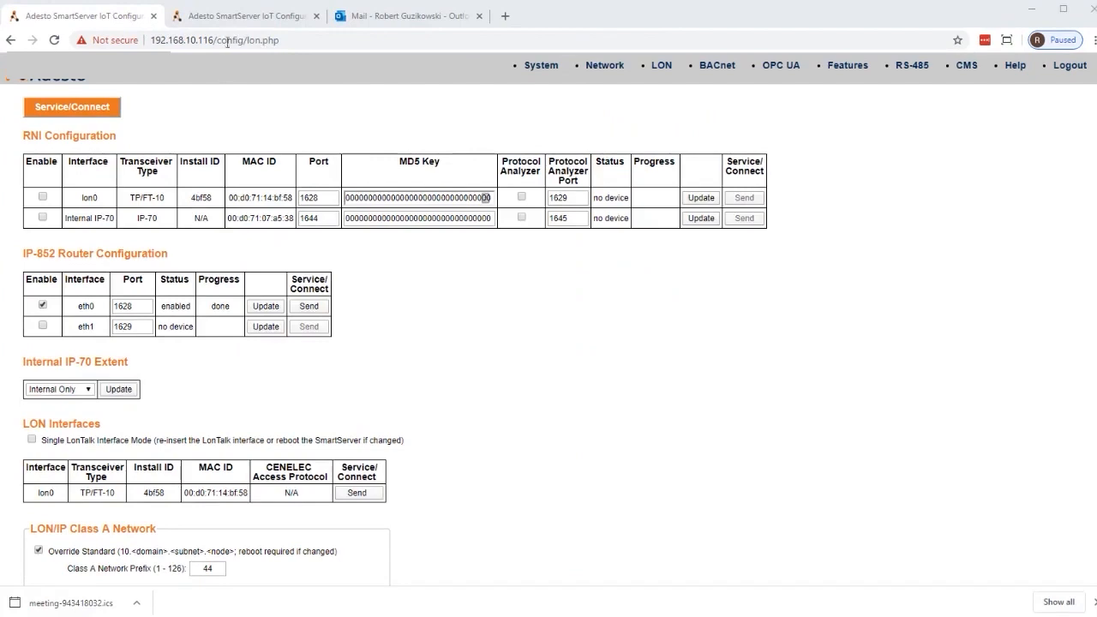
{"action": "left_click", "coordinate": [236, 19]}
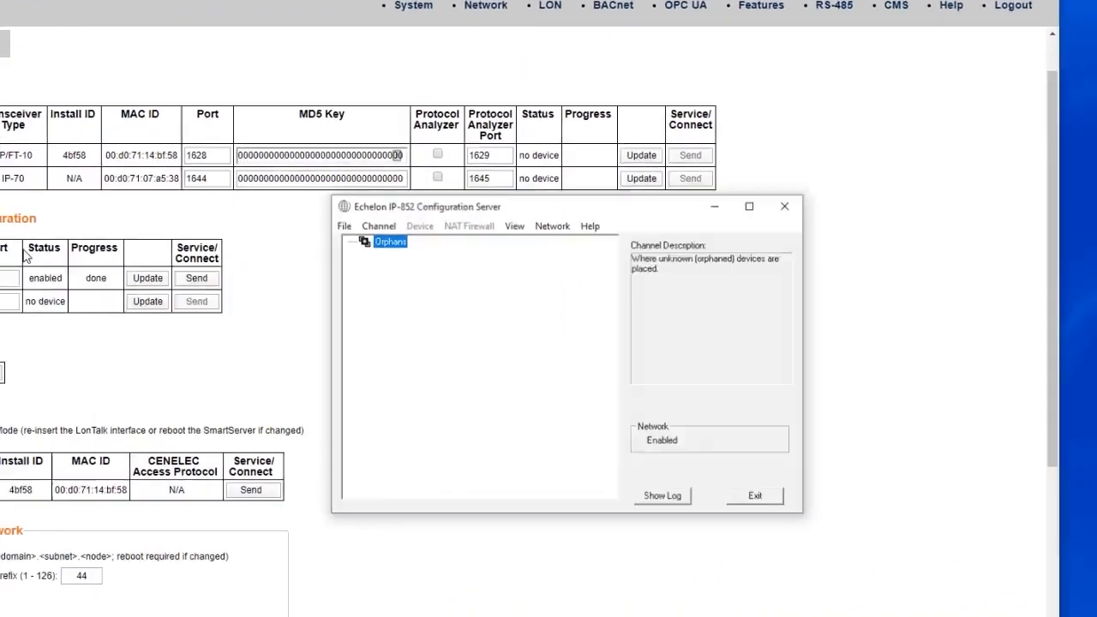
Create a new channel named IP852 in the IP-852 Configuration Server
{"action": "left_click", "coordinate": [366, 223]}
{"action": "left_click", "coordinate": [386, 279]}
{"action": "left_click", "coordinate": [403, 262]}
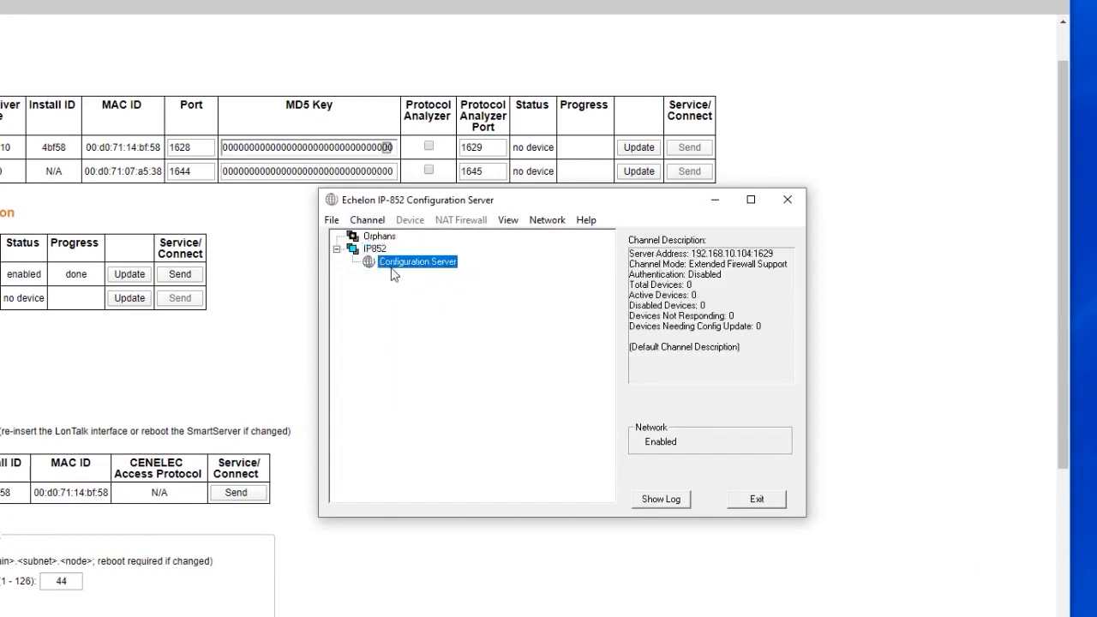
Add a new device named VNI to the IP852 channel
{"action": "right_click", "coordinate": [375, 248]}
{"action": "left_click", "coordinate": [346, 269]}
{"action": "left_click", "coordinate": [377, 221]}
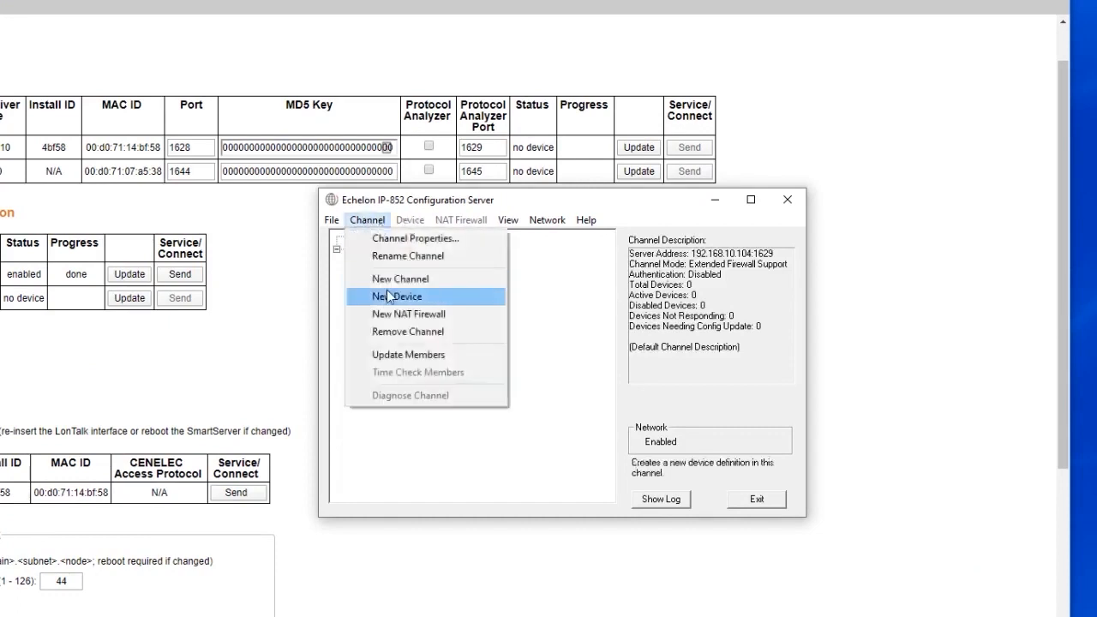
{"action": "left_click", "coordinate": [388, 295]}
{"action": "type", "text": "N"}
{"action": "key", "text": "BackSpace"}
{"action": "type", "text": "VNI"}
{"action": "key", "text": "Return"}
{"action": "right_click", "coordinate": [392, 275]}
{"action": "left_click", "coordinate": [371, 275]}
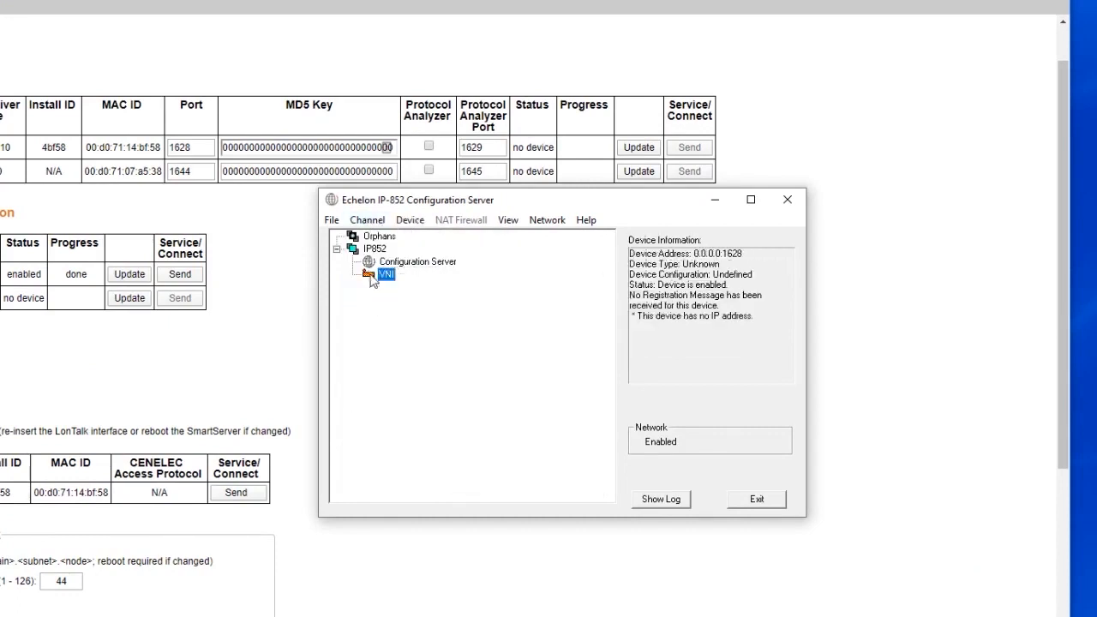
Set the VNI device's IP address to 192.168.10.104
{"action": "right_click", "coordinate": [371, 275]}
{"action": "left_click", "coordinate": [479, 294]}
{"action": "type", "text": "192.168.10.104"}
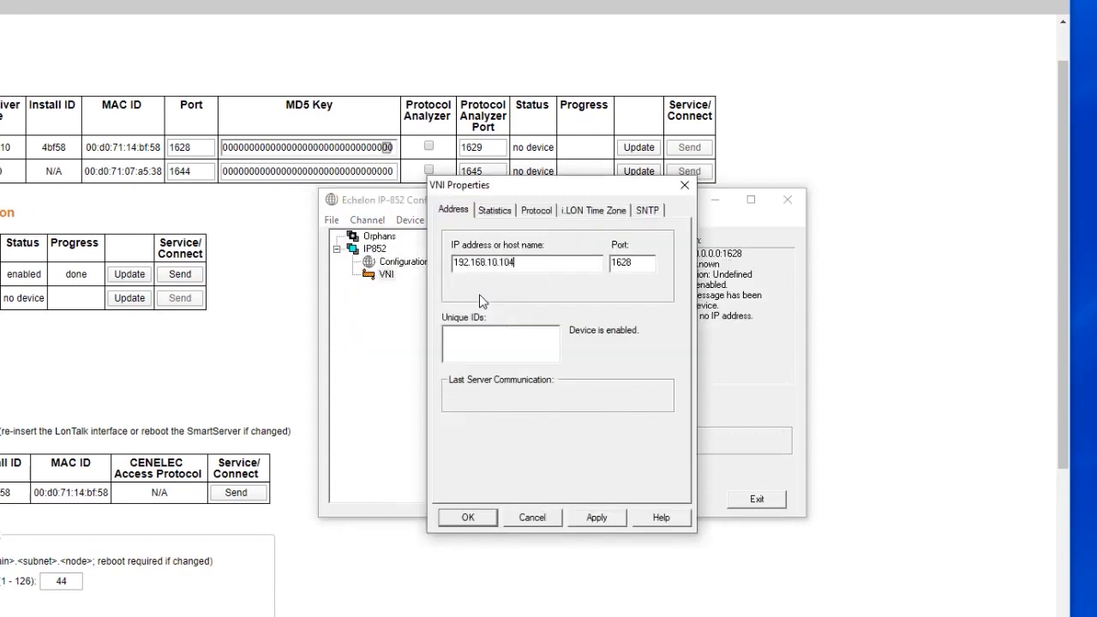
{"action": "left_click", "coordinate": [615, 517]}
Add a device named Smartserver_115 to the IP852 channel and set its IP address to 192.168.10.115
{"action": "right_click", "coordinate": [375, 250]}
{"action": "left_click", "coordinate": [428, 317]}
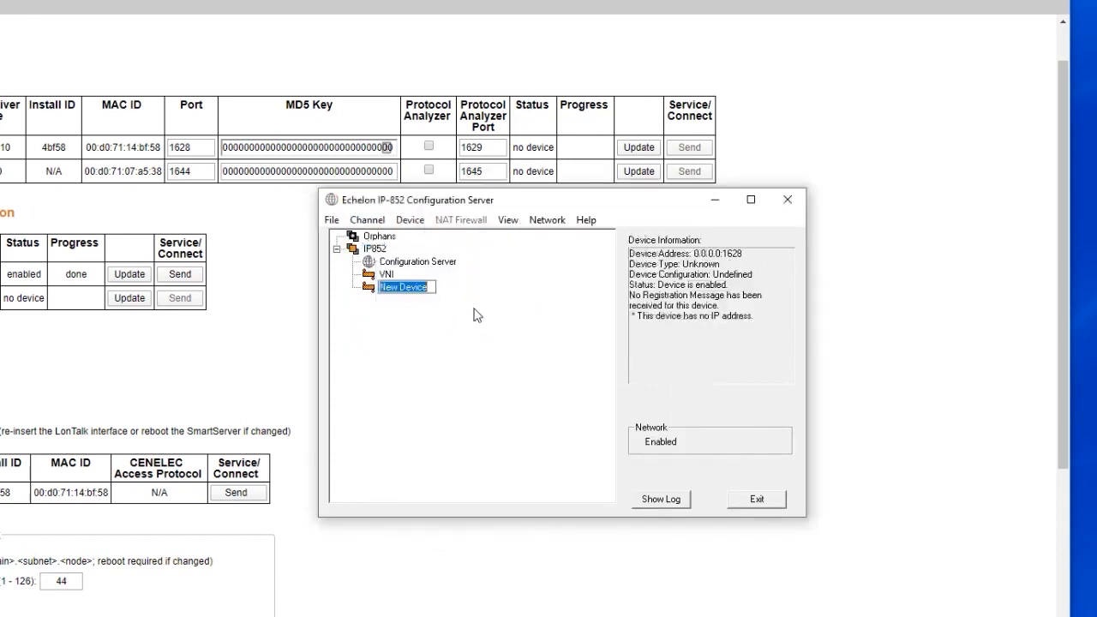
{"action": "type", "text": "Smartserver_115"}
{"action": "right_click", "coordinate": [370, 287]}
{"action": "left_click", "coordinate": [412, 291]}
{"action": "type", "text": "192.168.10.115"}
{"action": "left_click", "coordinate": [468, 516]}
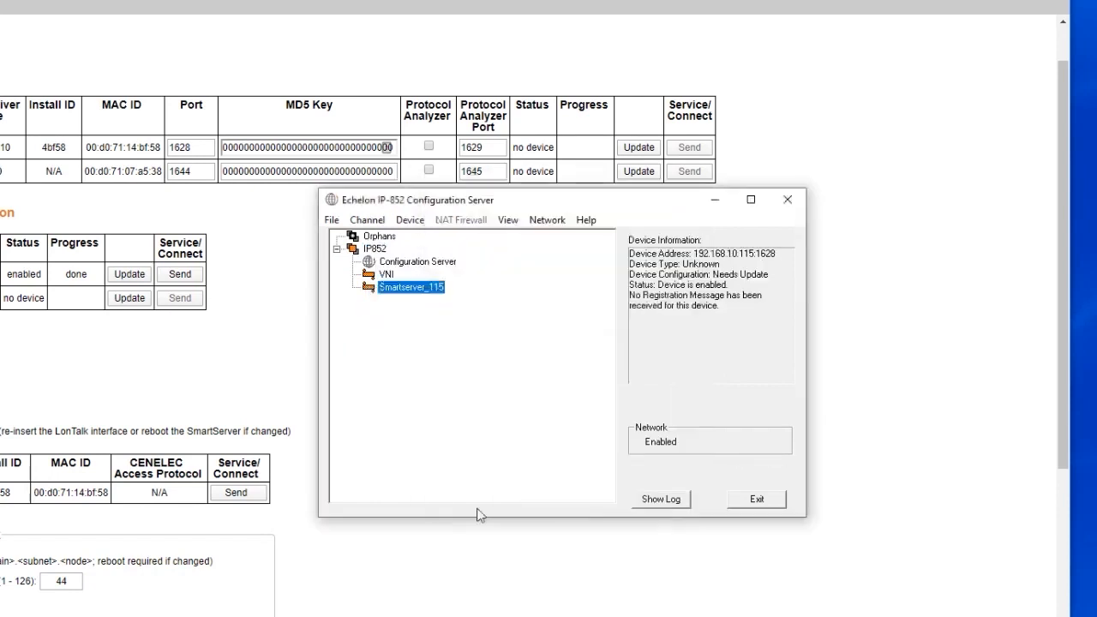
Add a device named SmartServer_116 to the IP852 channel and set its IP address to 192.168.10.116
{"action": "right_click", "coordinate": [377, 248]}
{"action": "left_click", "coordinate": [454, 316]}
{"action": "type", "text": "SmartServer_11"}
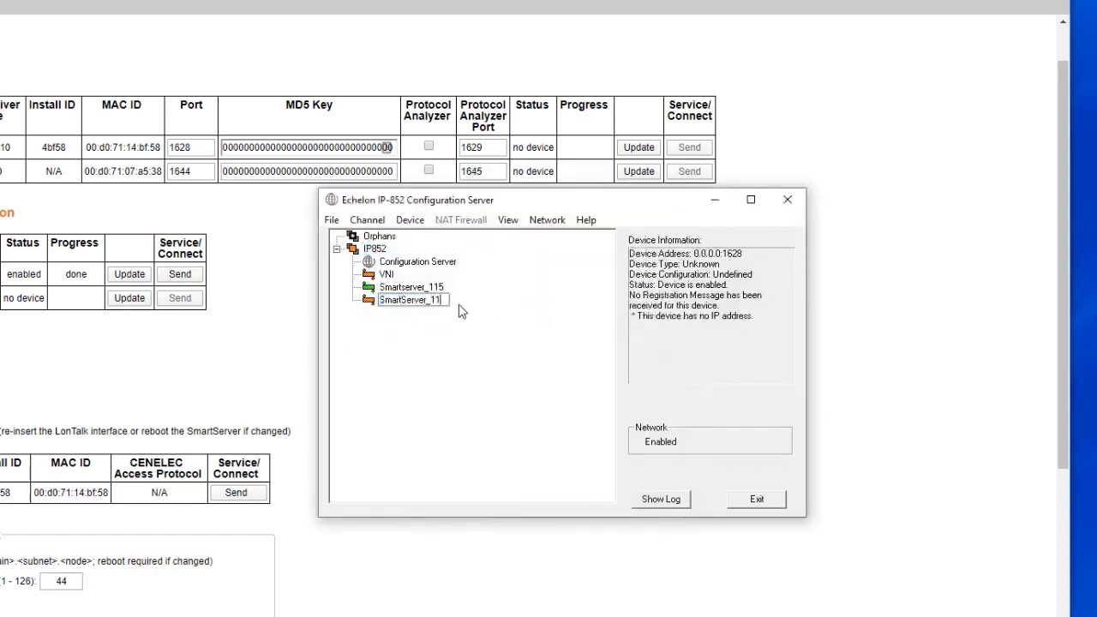
{"action": "type", "text": "6"}
{"action": "right_click", "coordinate": [384, 301]}
{"action": "left_click", "coordinate": [428, 313]}
{"action": "type", "text": "192.168.10.116"}
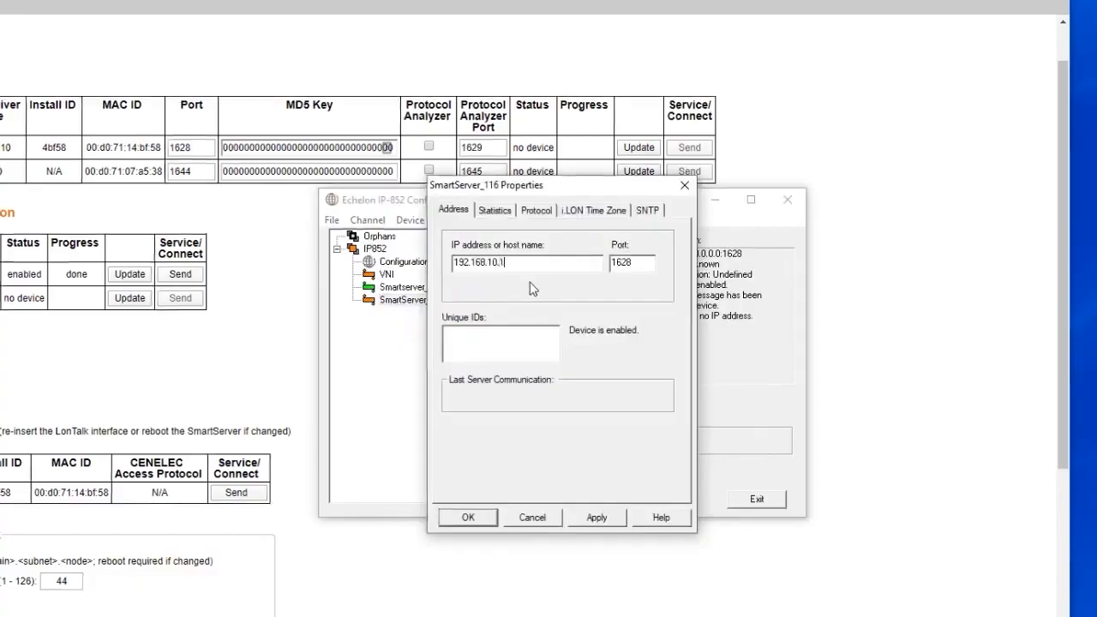
{"action": "left_click", "coordinate": [460, 516]}
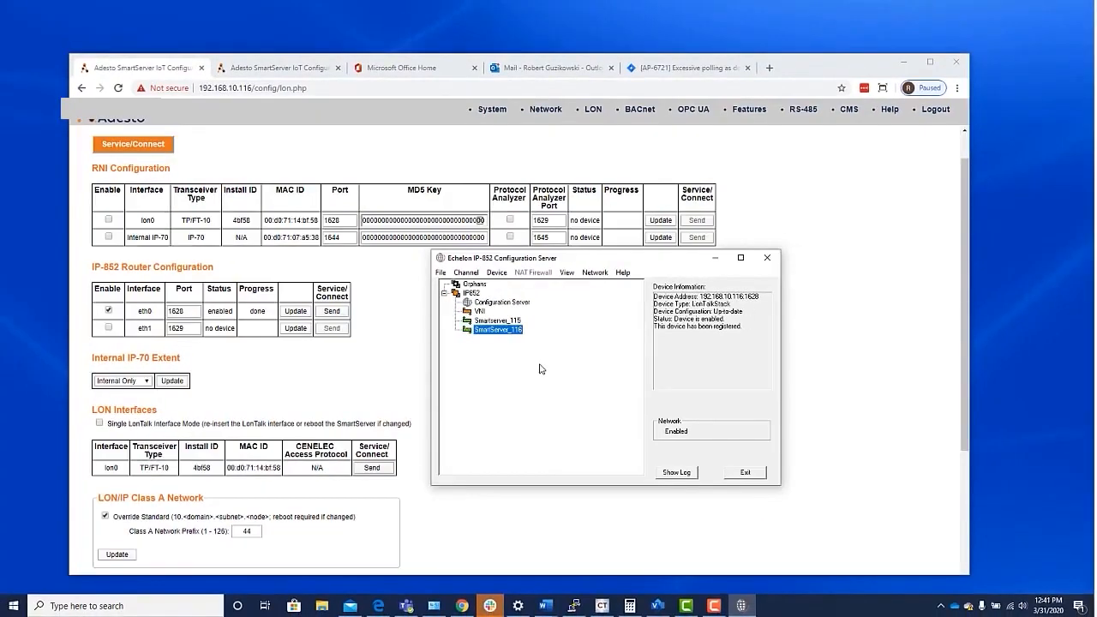
Open LonWorks Interfaces from the Windows Control Panel
{"action": "left_click", "coordinate": [90, 605]}
{"action": "type", "text": "control"}
{"action": "key", "text": "Return"}
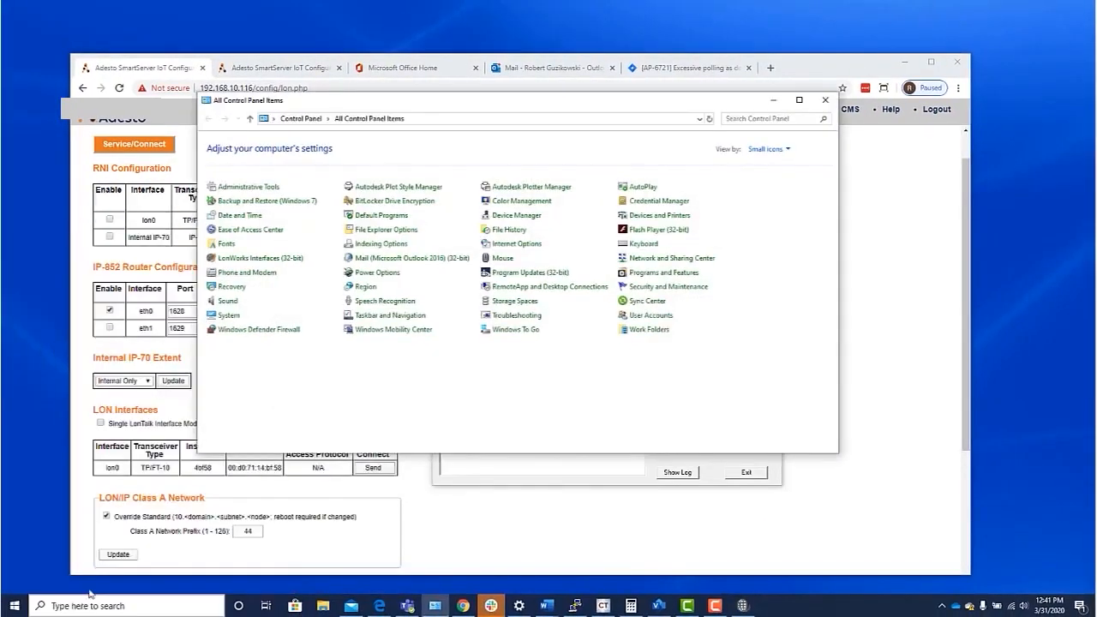
{"action": "left_click", "coordinate": [257, 258]}
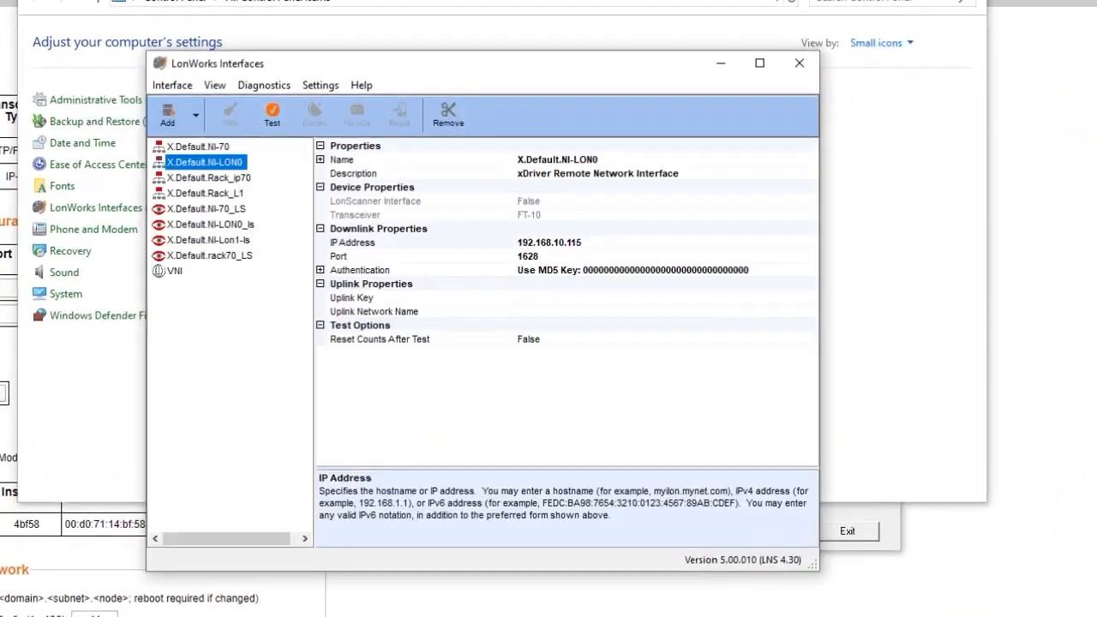
Test the VNI interface, specifying the IP-852 Configuration Server address 192.168.10.104 and port 1629
{"action": "left_click", "coordinate": [174, 270]}
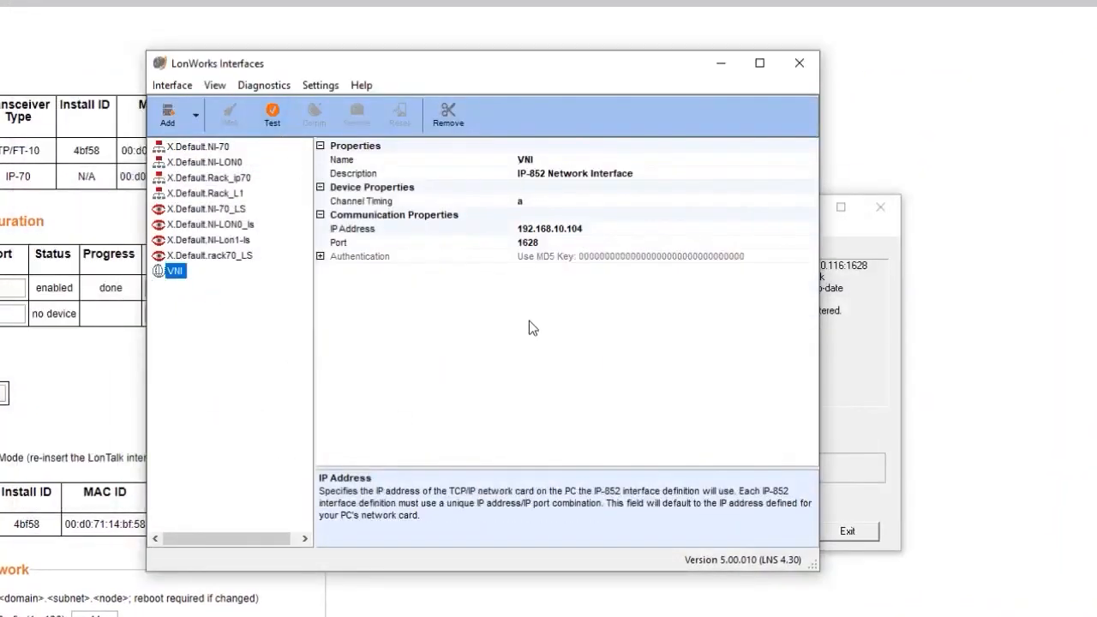
{"action": "left_click", "coordinate": [610, 228]}
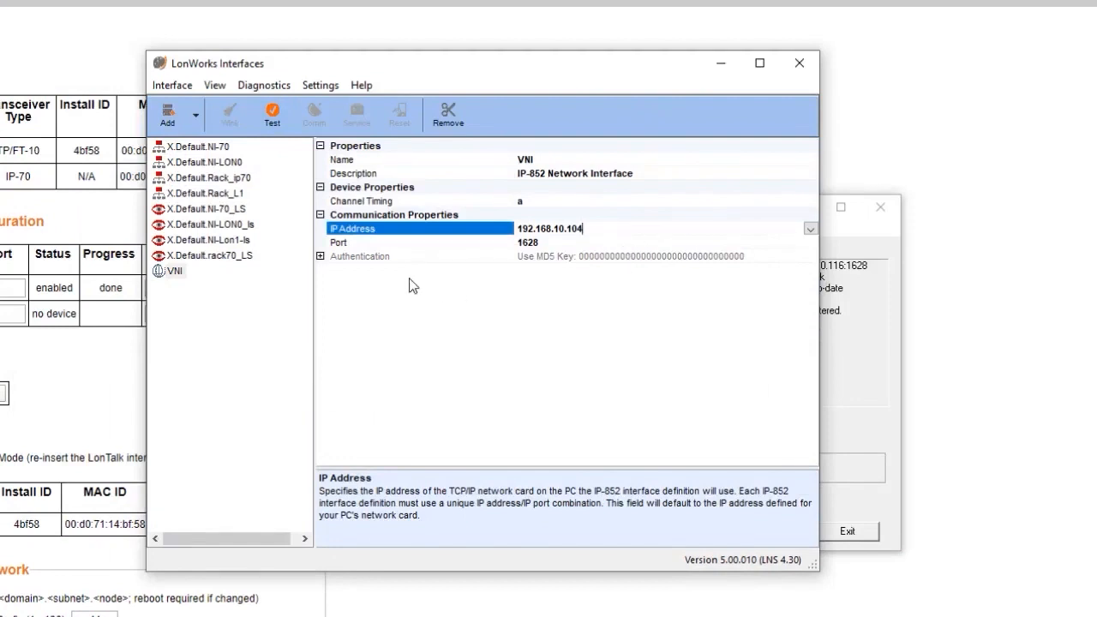
{"action": "left_click", "coordinate": [282, 123]}
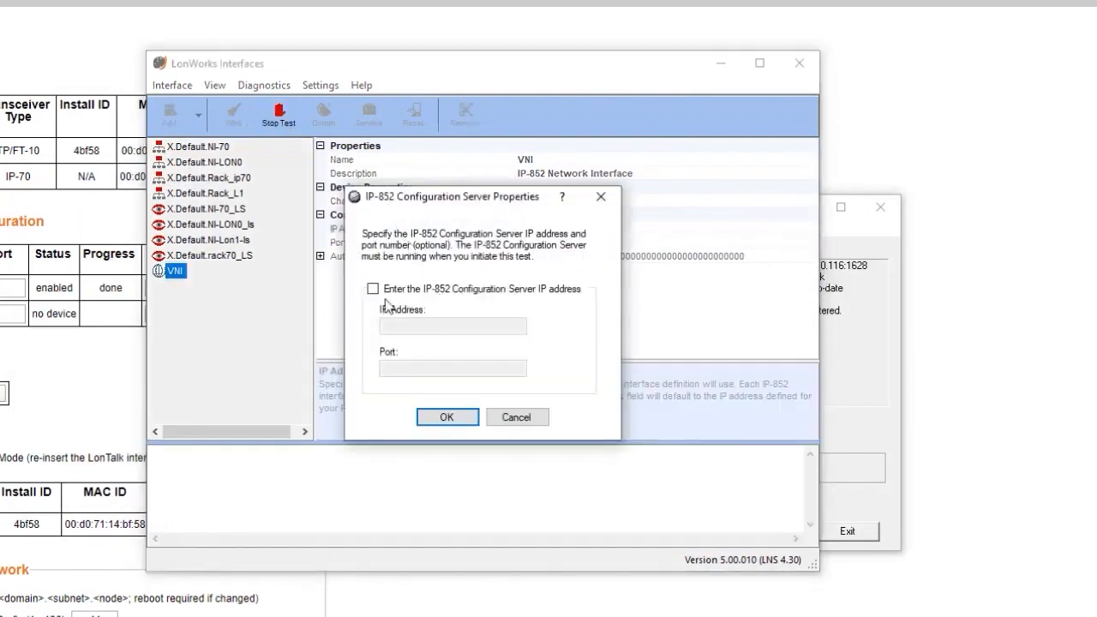
{"action": "left_click", "coordinate": [374, 288]}
{"action": "left_click", "coordinate": [414, 326]}
{"action": "type", "text": "192.168.10.104"}
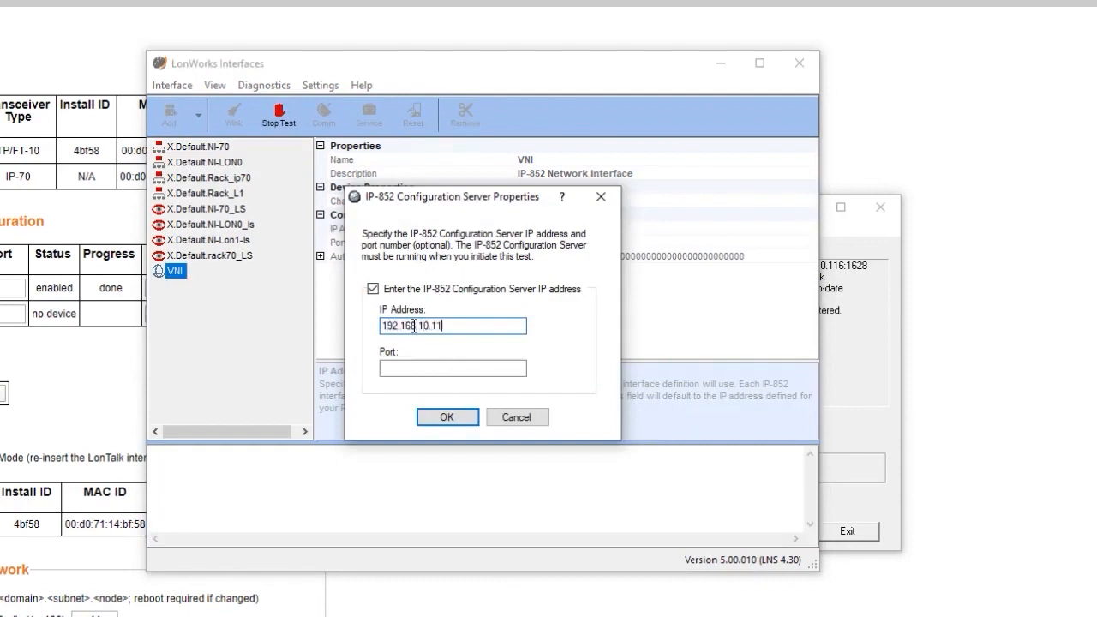
{"action": "left_click", "coordinate": [447, 368]}
{"action": "type", "text": "1628"}
{"action": "key", "text": "Return"}
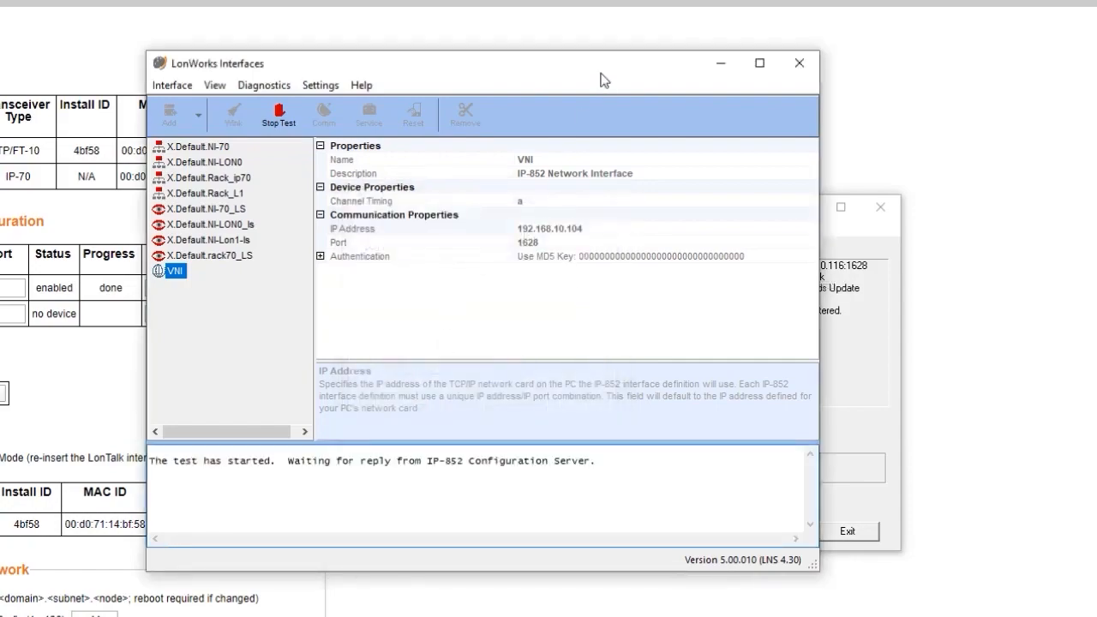
Arrange the LonWorks Interfaces and Configuration Server windows side by side, check the test and device status, and close LonWorks Interfaces
{"action": "left_click_drag", "start_coordinate": [601, 72], "coordinate": [368, 90]}
{"action": "left_click", "coordinate": [675, 211]}
{"action": "left_click_drag", "start_coordinate": [675, 211], "coordinate": [879, 128]}
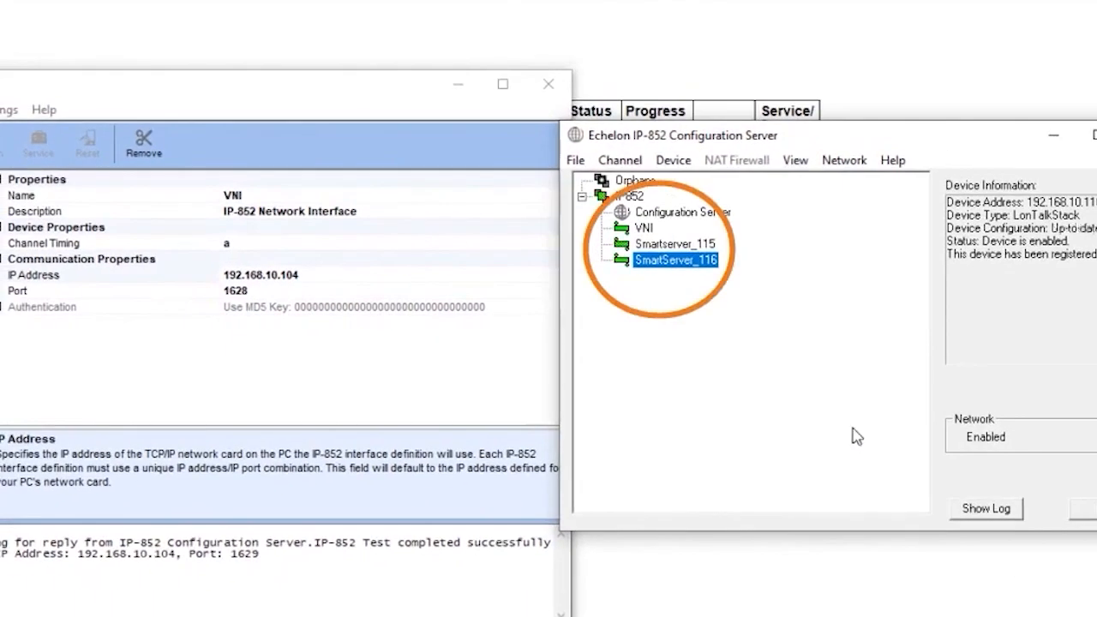
{"action": "left_click", "coordinate": [548, 84]}
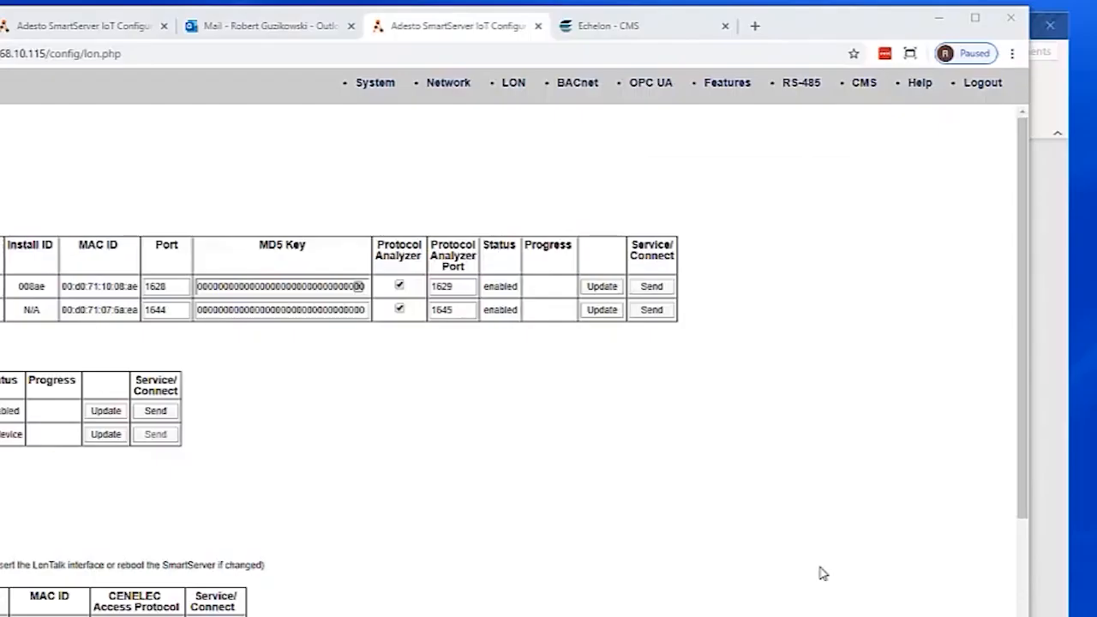
Open the SmartServer CMS and sign in with the account login and password
{"action": "left_click", "coordinate": [865, 90]}
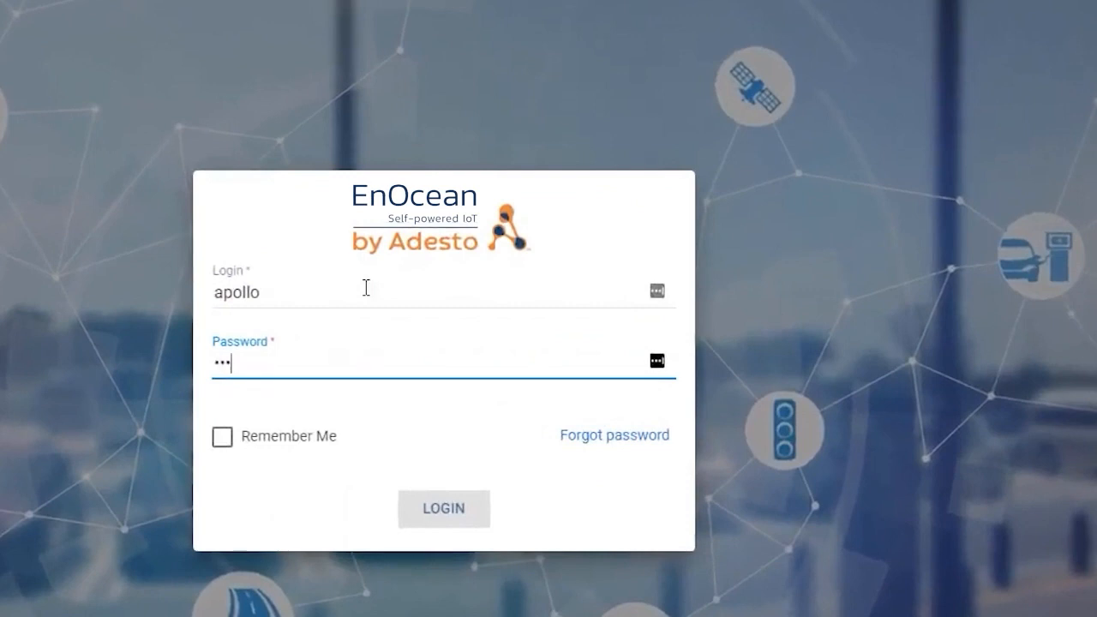
{"action": "key", "text": "Return"}
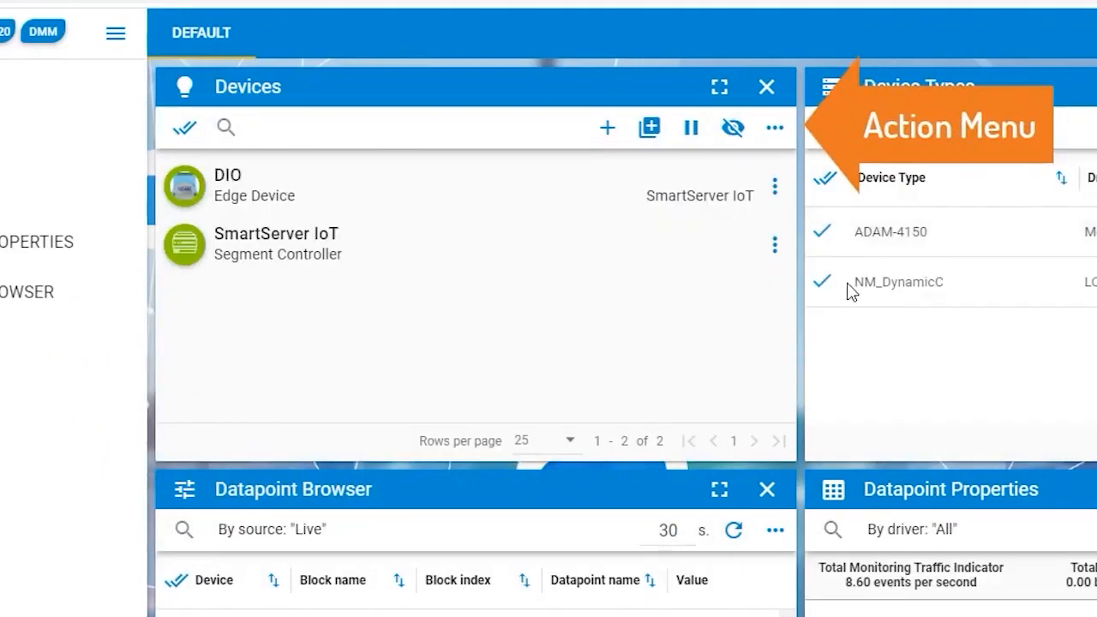
Switch the SmartServer to LON Independent Management Mode (IMM) for its devices and confirm the loss of existing configuration
{"action": "left_click", "coordinate": [773, 130]}
{"action": "scroll", "coordinate": [784, 257], "scroll_direction": "down", "scroll_amount": 3}
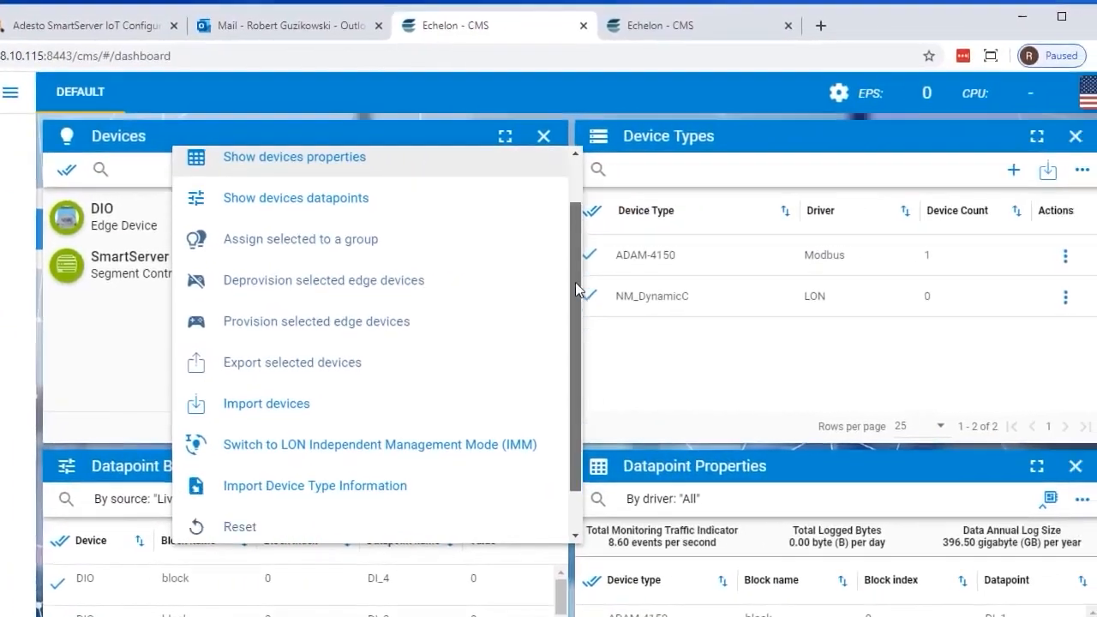
{"action": "left_click", "coordinate": [514, 394]}
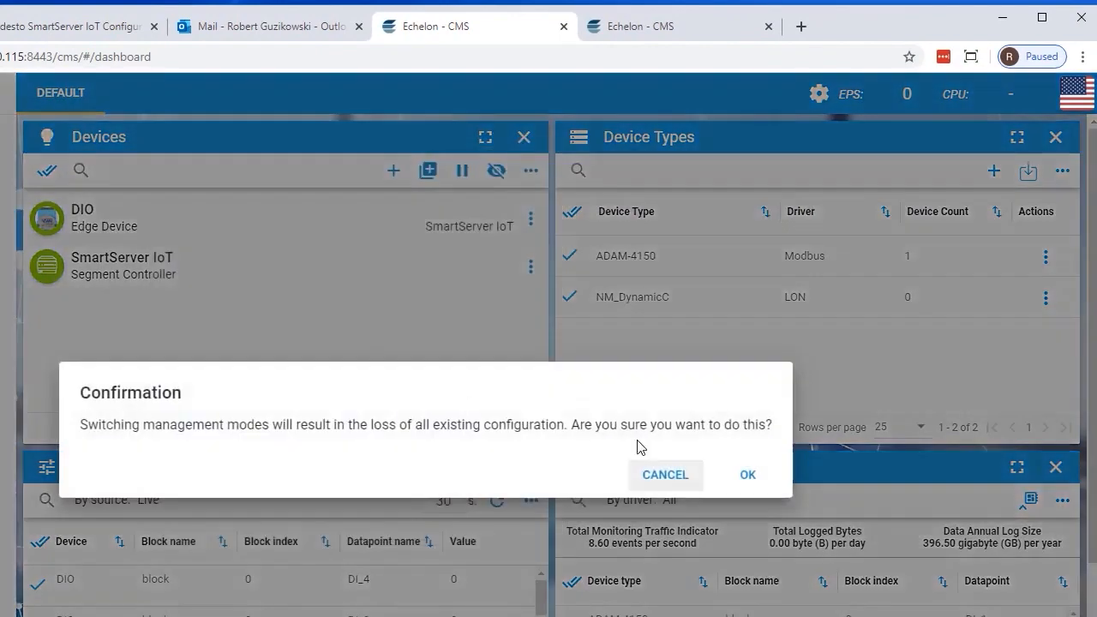
{"action": "left_click", "coordinate": [746, 477]}
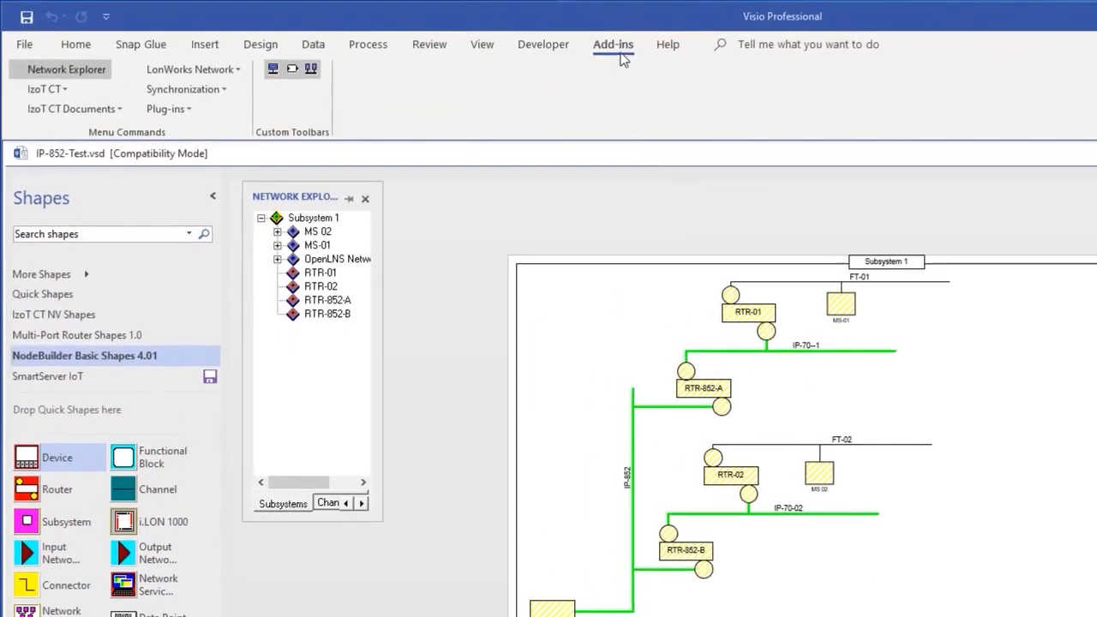
In the IzoT CT network properties, choose the network interface for the drawing and set the management mode to OnNet
{"action": "left_click", "coordinate": [185, 72]}
{"action": "left_click", "coordinate": [190, 92]}
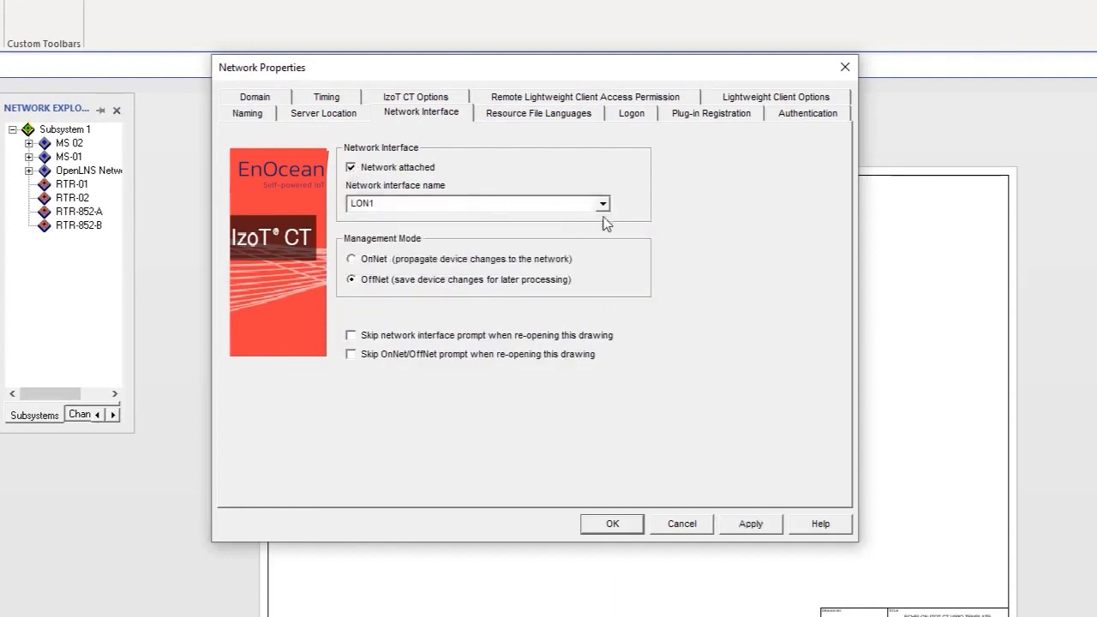
{"action": "left_click", "coordinate": [604, 206]}
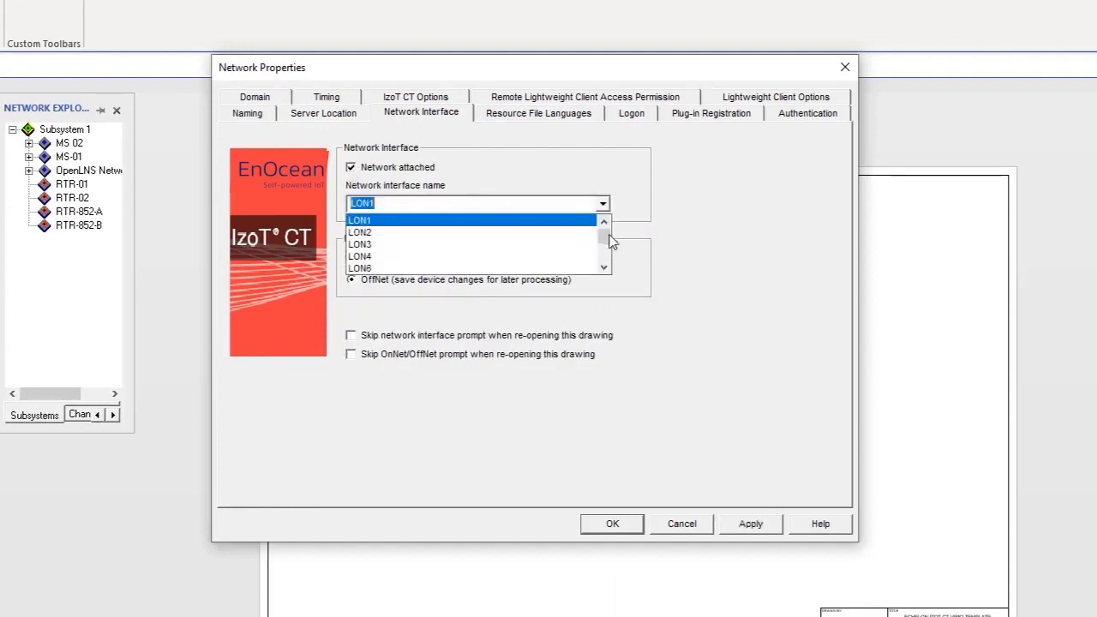
{"action": "left_click_drag", "start_coordinate": [608, 234], "coordinate": [608, 245]}
{"action": "left_click", "coordinate": [368, 220]}
{"action": "left_click", "coordinate": [351, 258]}
{"action": "left_click", "coordinate": [612, 524]}
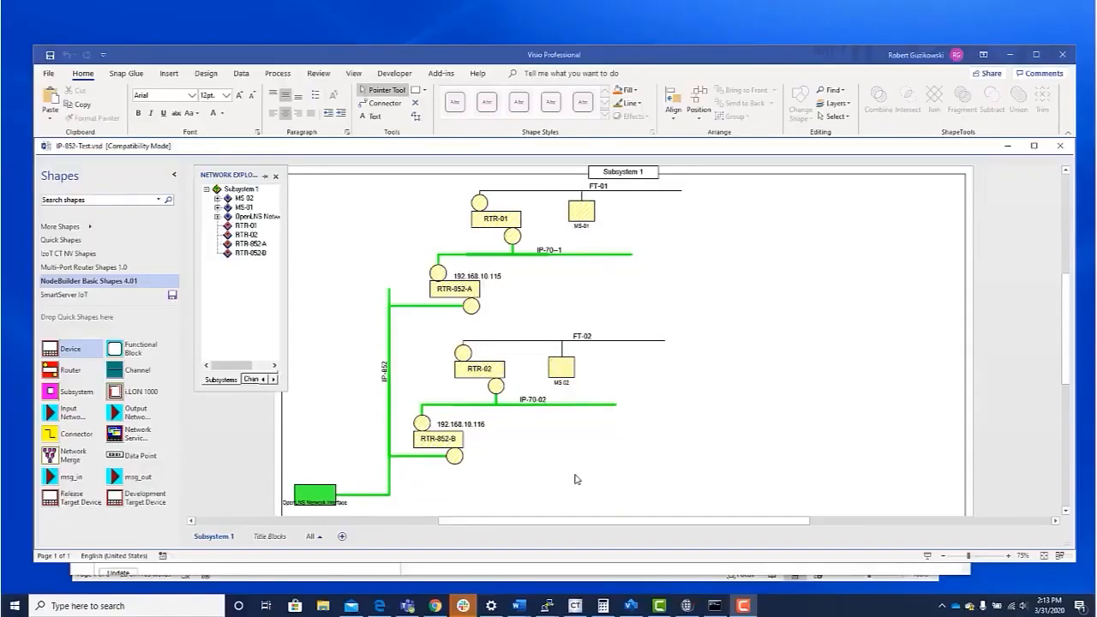
Start commissioning routers RTR-852-A and RTR-852-B together with the Online state, proceeding to the service-pin installation stage
{"action": "left_click", "coordinate": [467, 293]}
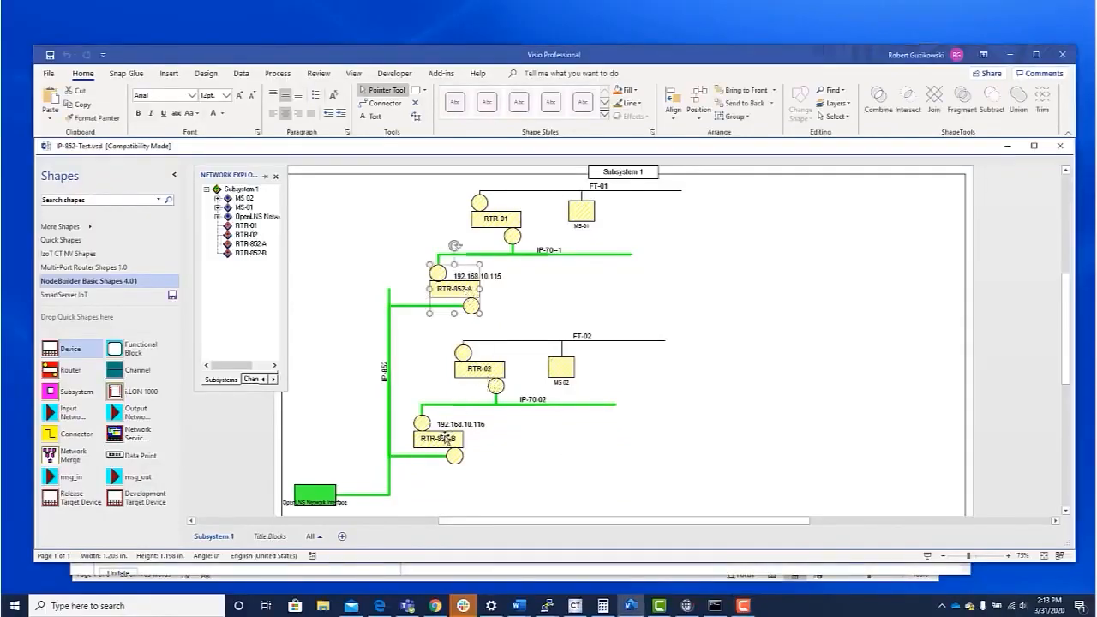
{"action": "left_click", "coordinate": [446, 438], "text": "shift"}
{"action": "right_click", "coordinate": [446, 437]}
{"action": "mouse_move", "coordinate": [527, 444]}
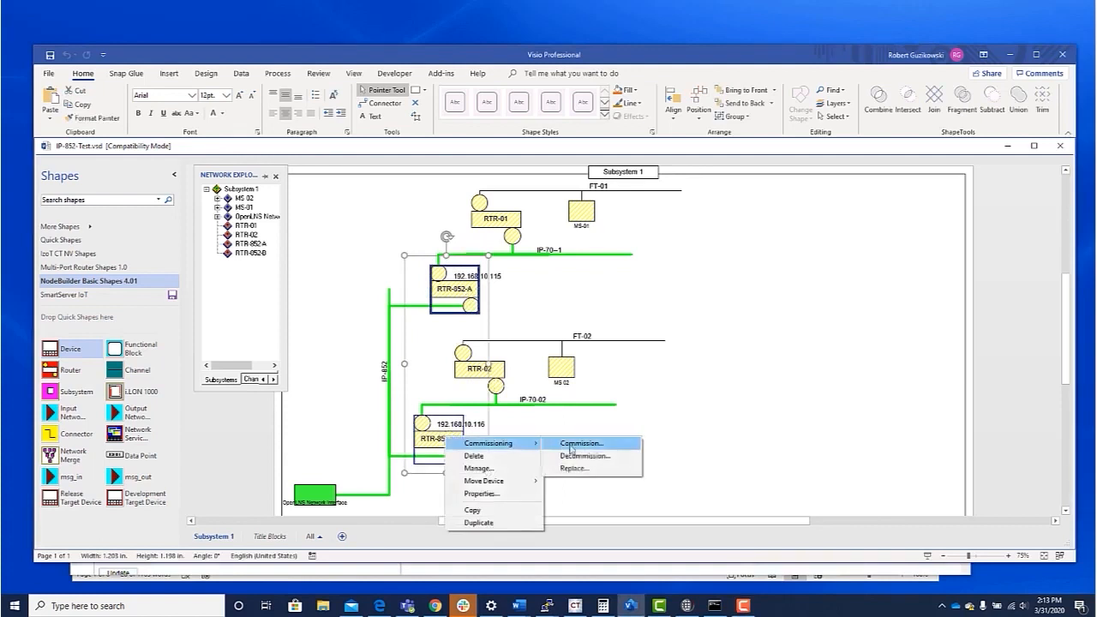
{"action": "left_click", "coordinate": [580, 447]}
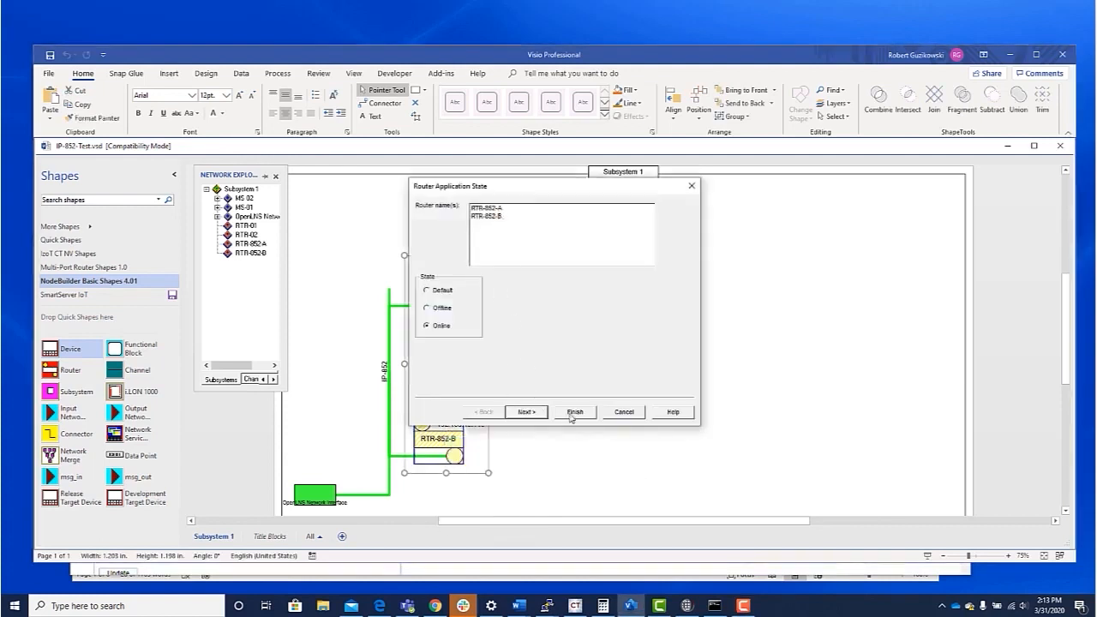
{"action": "left_click", "coordinate": [572, 413]}
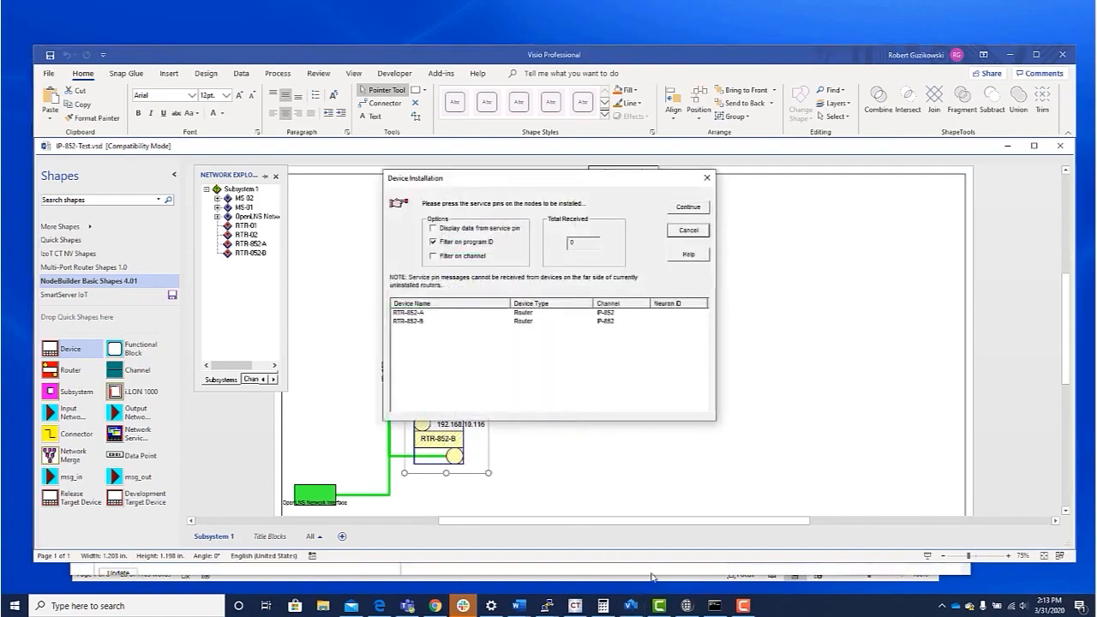
In the browser, send the eth0 IP-852 router service messages from SmartServers 192.168.10.115 and 192.168.10.116, and return to the Visio drawing
{"action": "key", "text": "alt+Tab"}
{"action": "key", "text": "alt+Tab"}
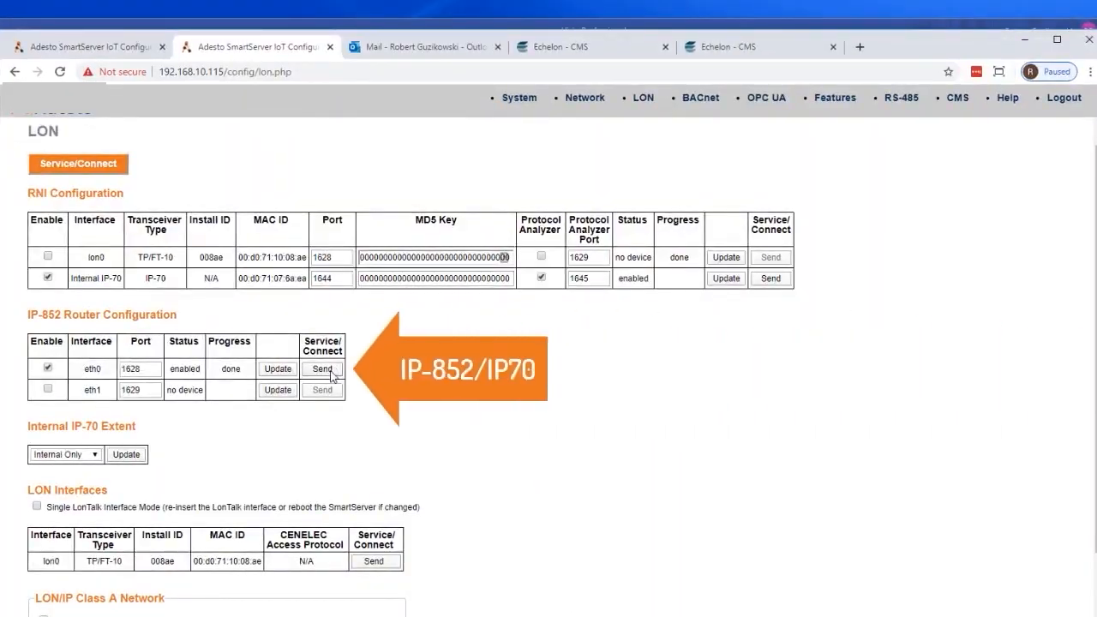
{"action": "left_click", "coordinate": [117, 45]}
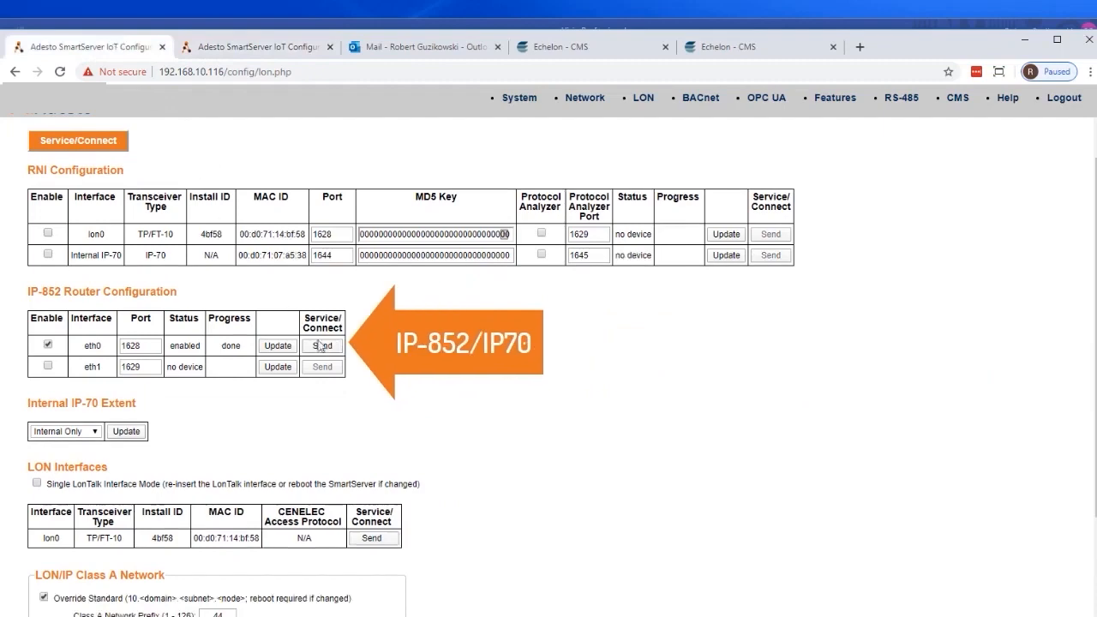
{"action": "key", "text": "alt+Tab"}
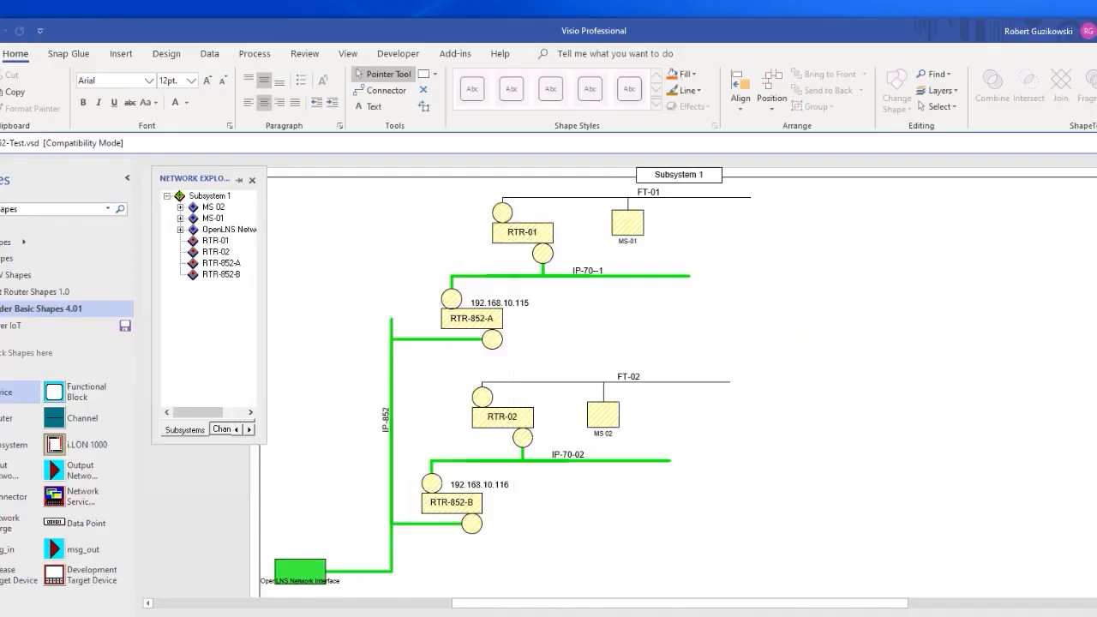
Start commissioning routers RTR-01 and RTR-02 together with the Online state
{"action": "left_click", "coordinate": [528, 239]}
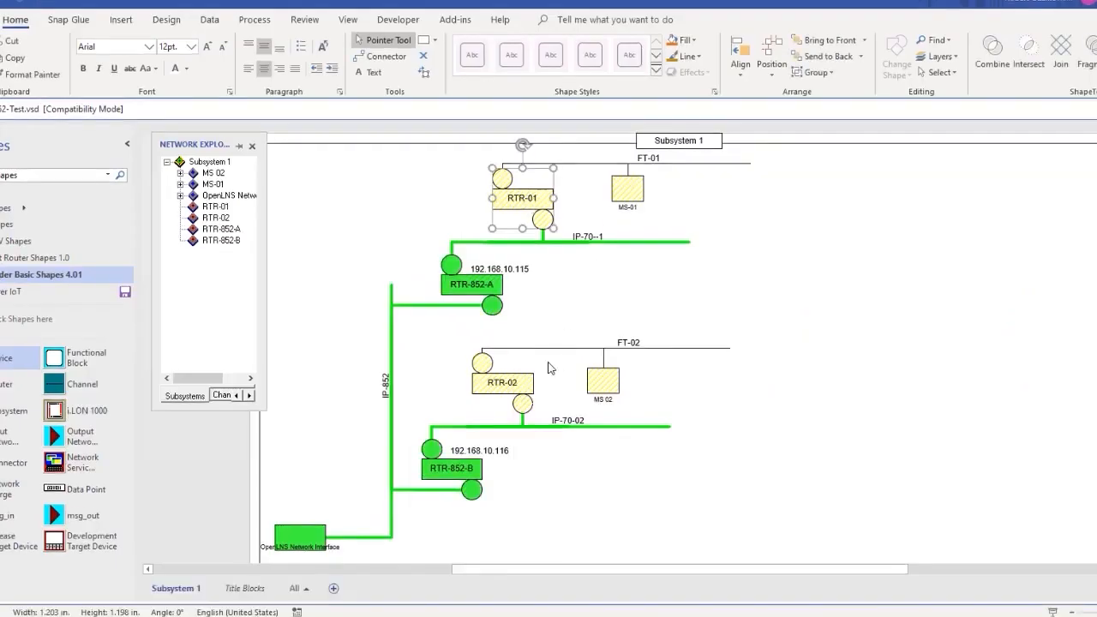
{"action": "left_click", "coordinate": [514, 418], "text": "shift"}
{"action": "right_click", "coordinate": [524, 418]}
{"action": "mouse_move", "coordinate": [600, 425]}
{"action": "left_click", "coordinate": [687, 392]}
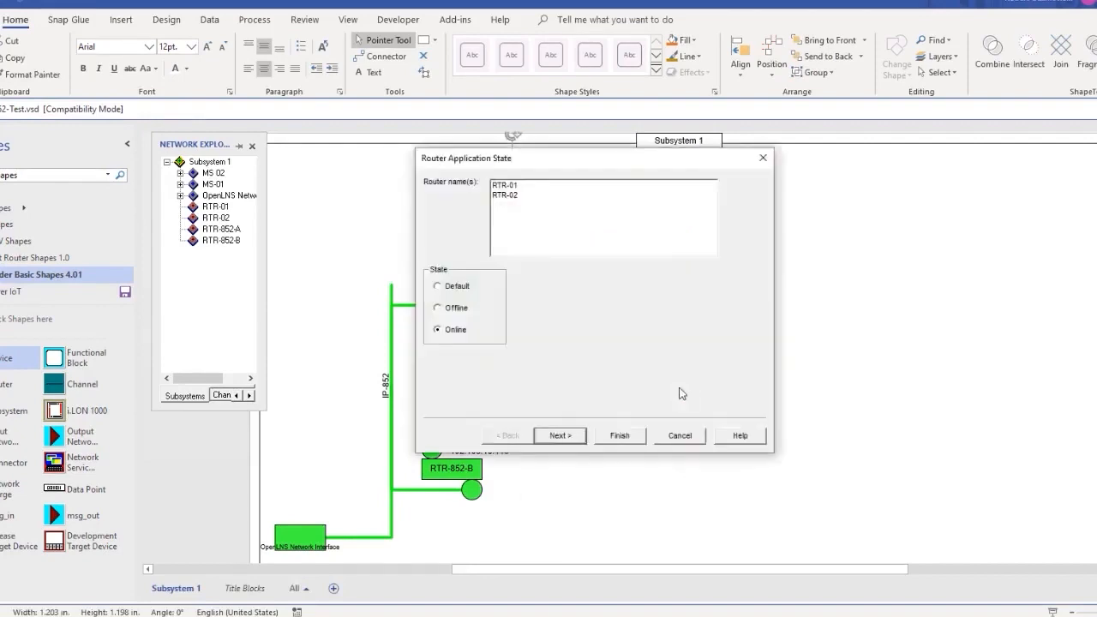
{"action": "left_click", "coordinate": [560, 435]}
In the browser, send the lon0 LON interface service messages from SmartServers 192.168.10.115 and 192.168.10.116, and return to the Visio drawing
{"action": "key", "text": "alt+Tab"}
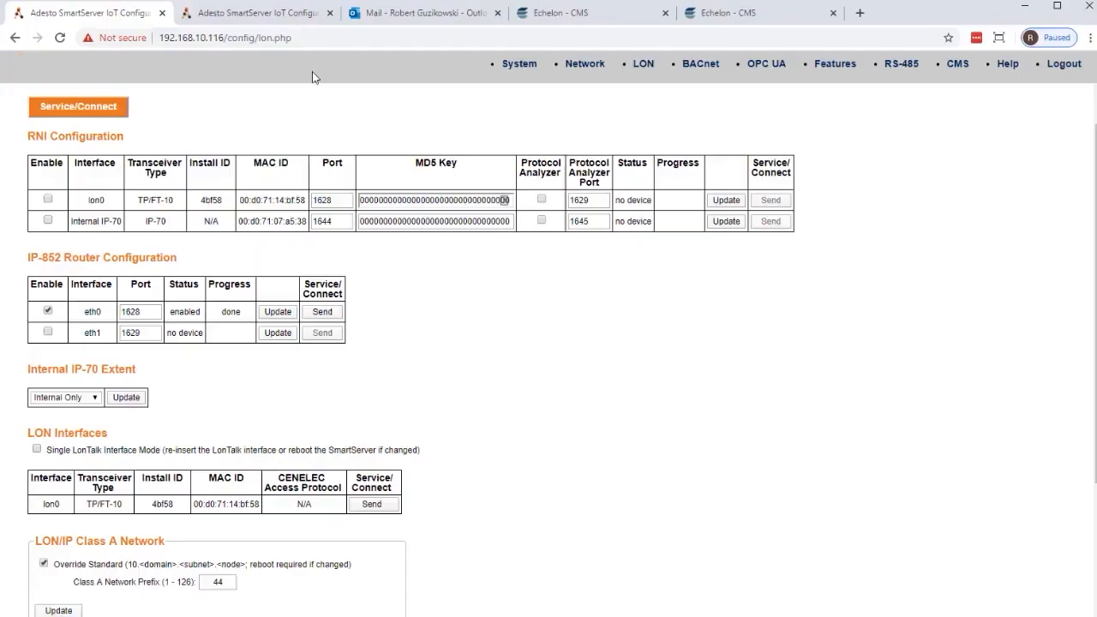
{"action": "scroll", "coordinate": [371, 182], "scroll_direction": "up", "scroll_amount": 1}
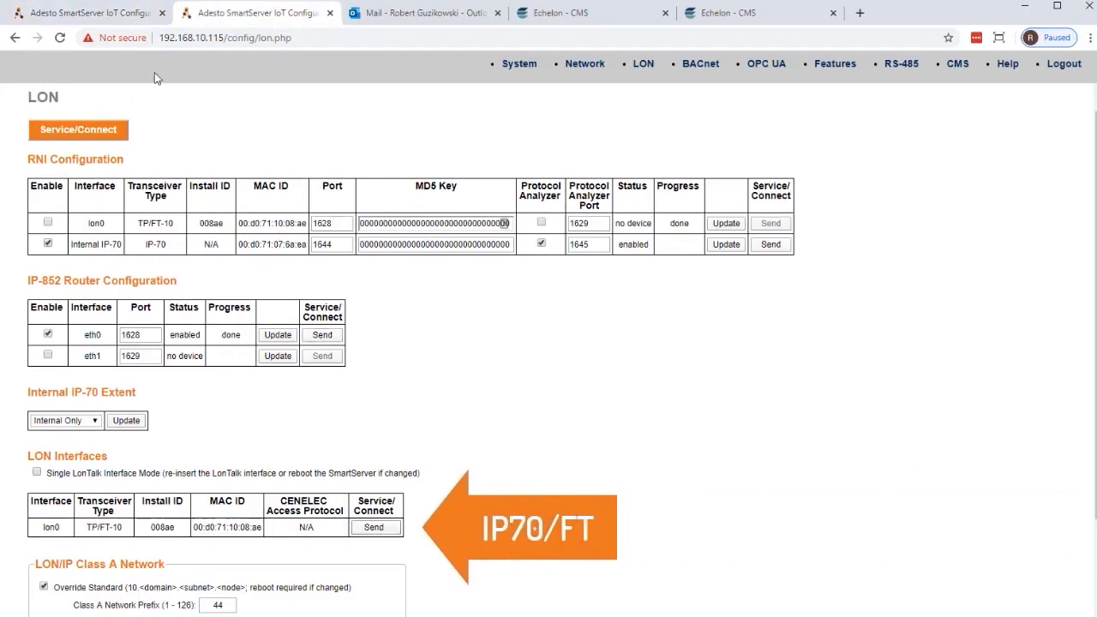
{"action": "left_click", "coordinate": [128, 17]}
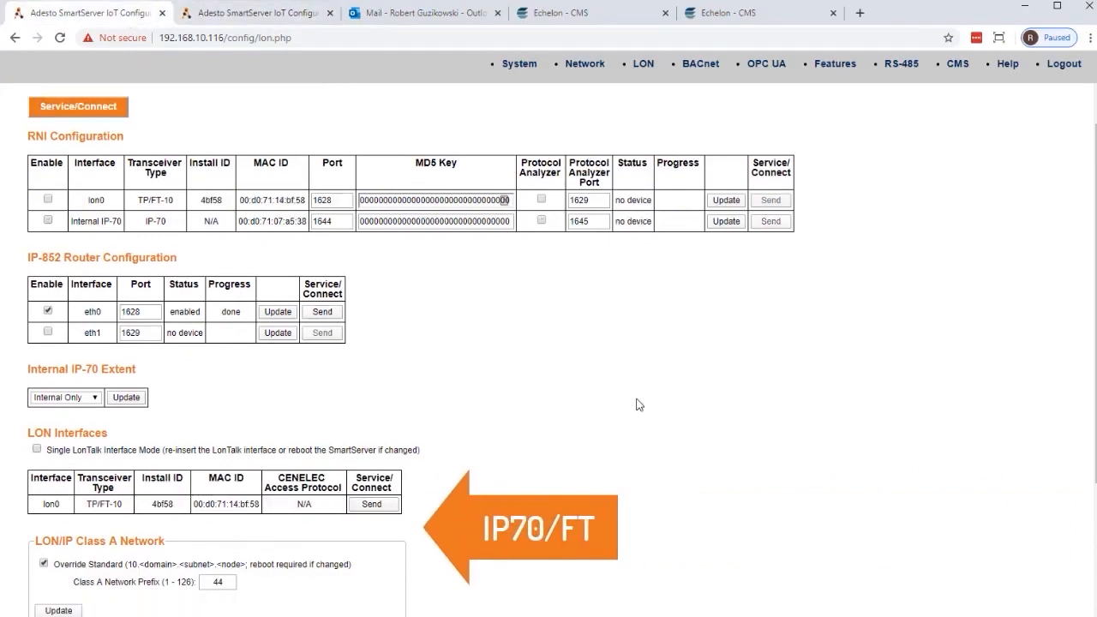
{"action": "key", "text": "alt+Tab"}
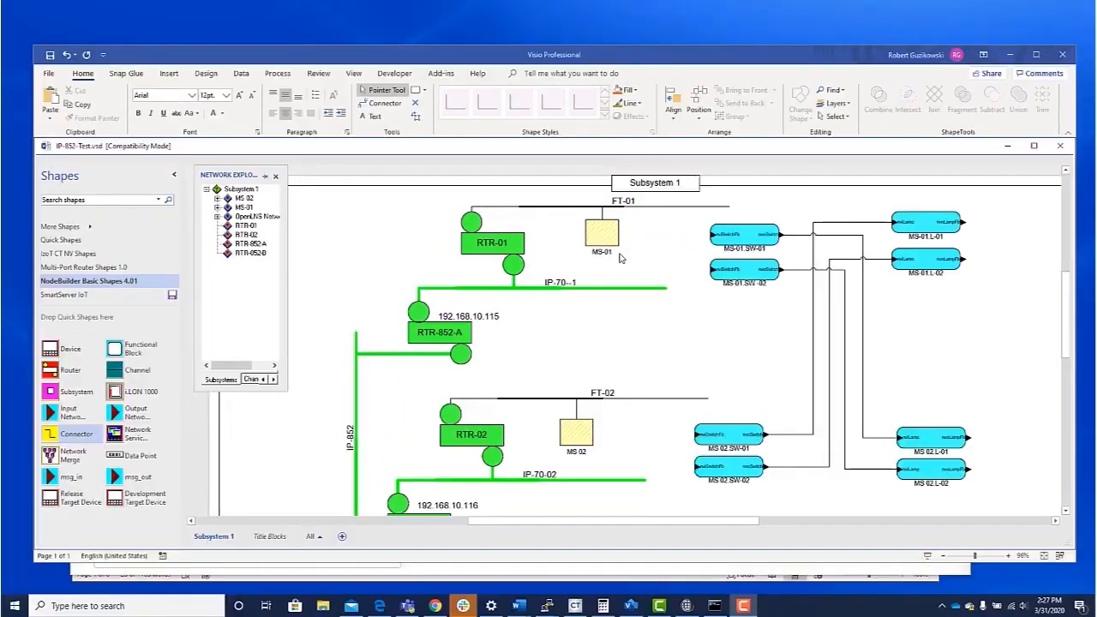
Start commissioning devices MS-01 and MS 02 together without loading an application image, proceeding to the service-pin installation stage
{"action": "left_click", "coordinate": [628, 189]}
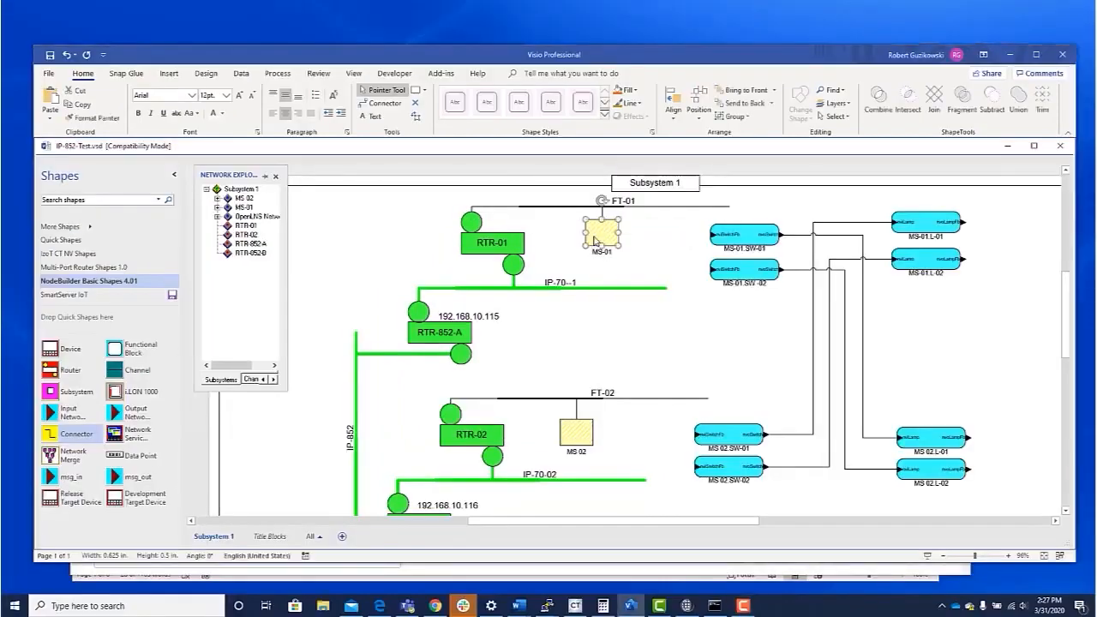
{"action": "left_click", "coordinate": [603, 380], "text": "shift"}
{"action": "right_click", "coordinate": [582, 439]}
{"action": "mouse_move", "coordinate": [677, 456]}
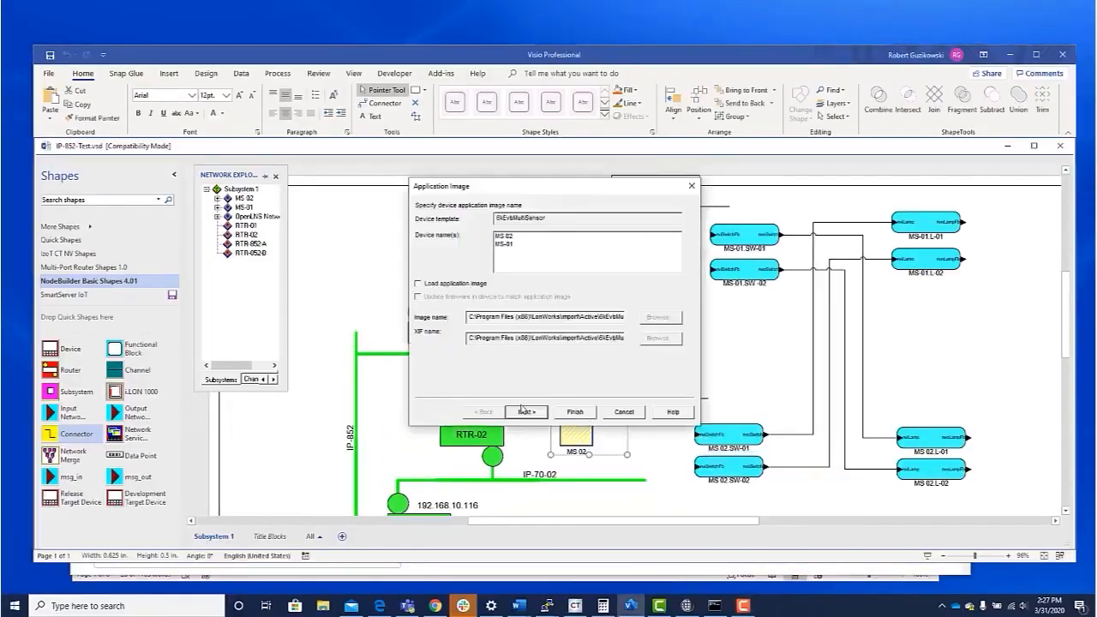
{"action": "left_click", "coordinate": [522, 412]}
{"action": "left_click", "coordinate": [575, 412]}
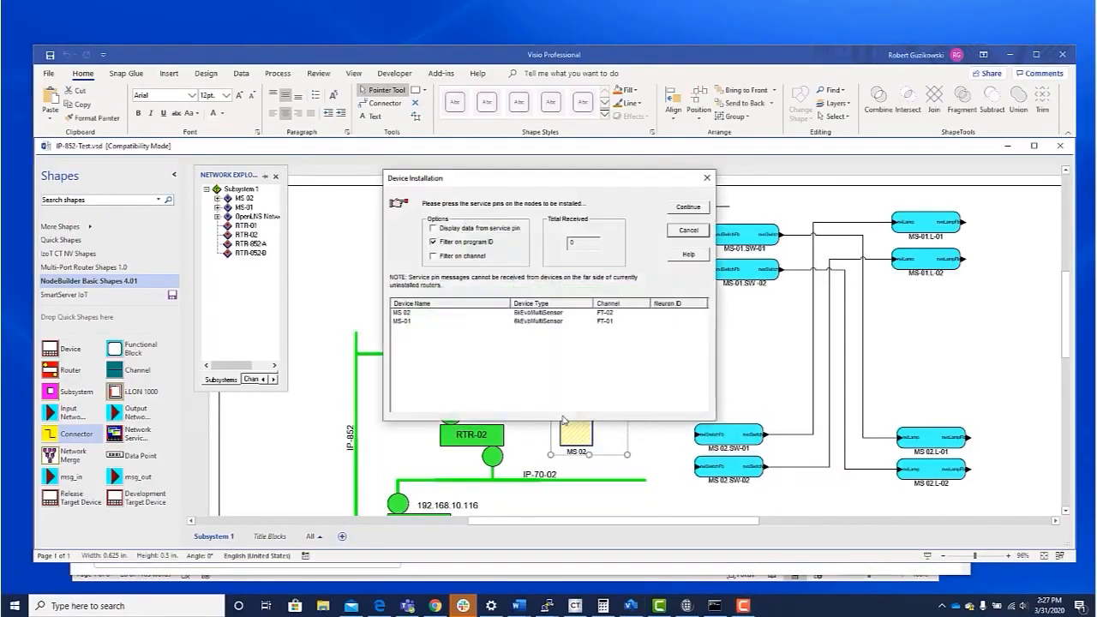